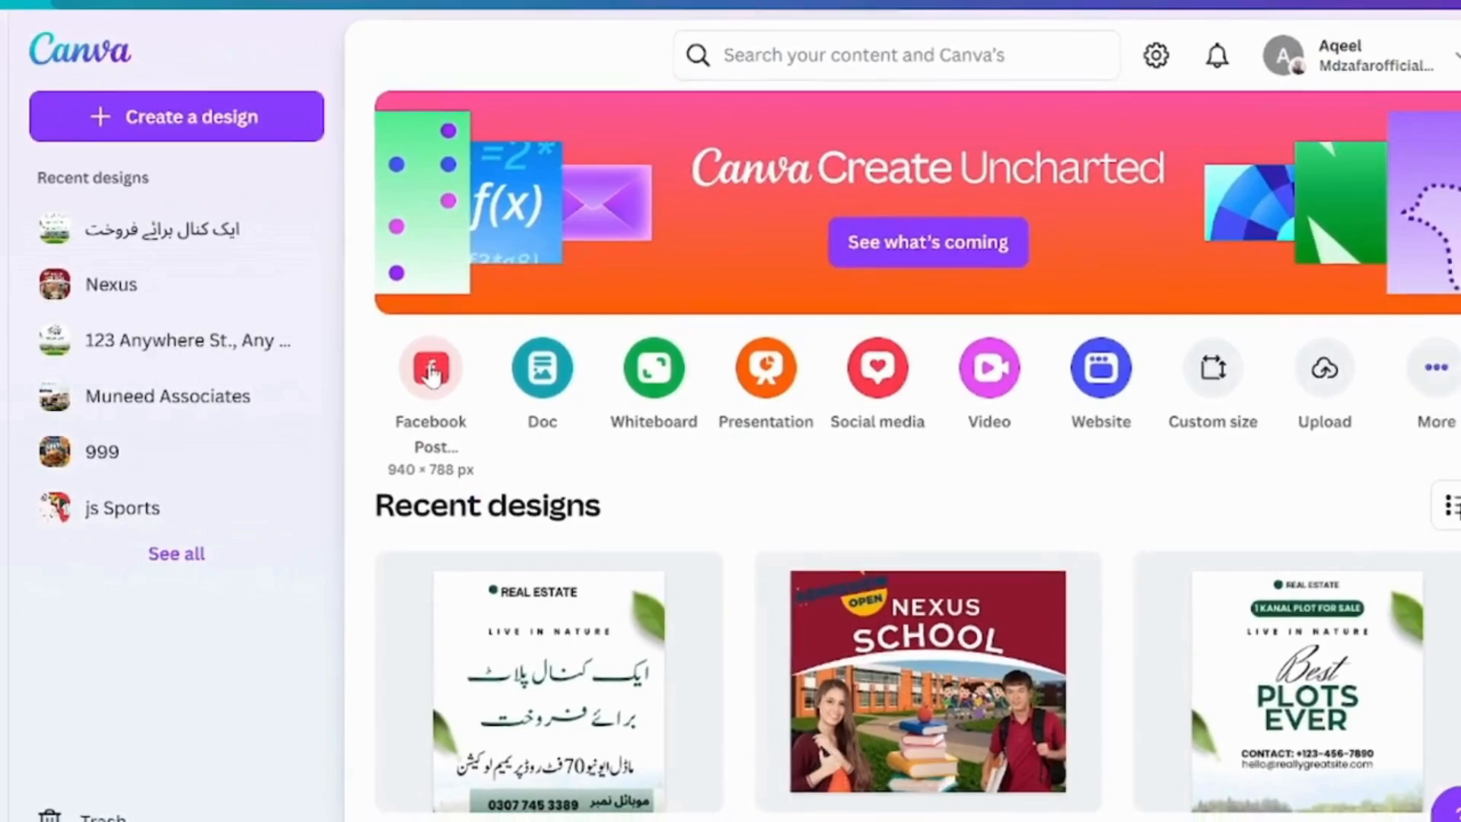
# Create a Facebook Post design and add the uploaded photo of the woman in the dark dress, stretched to the full page height.
pyautogui.click(431, 370)
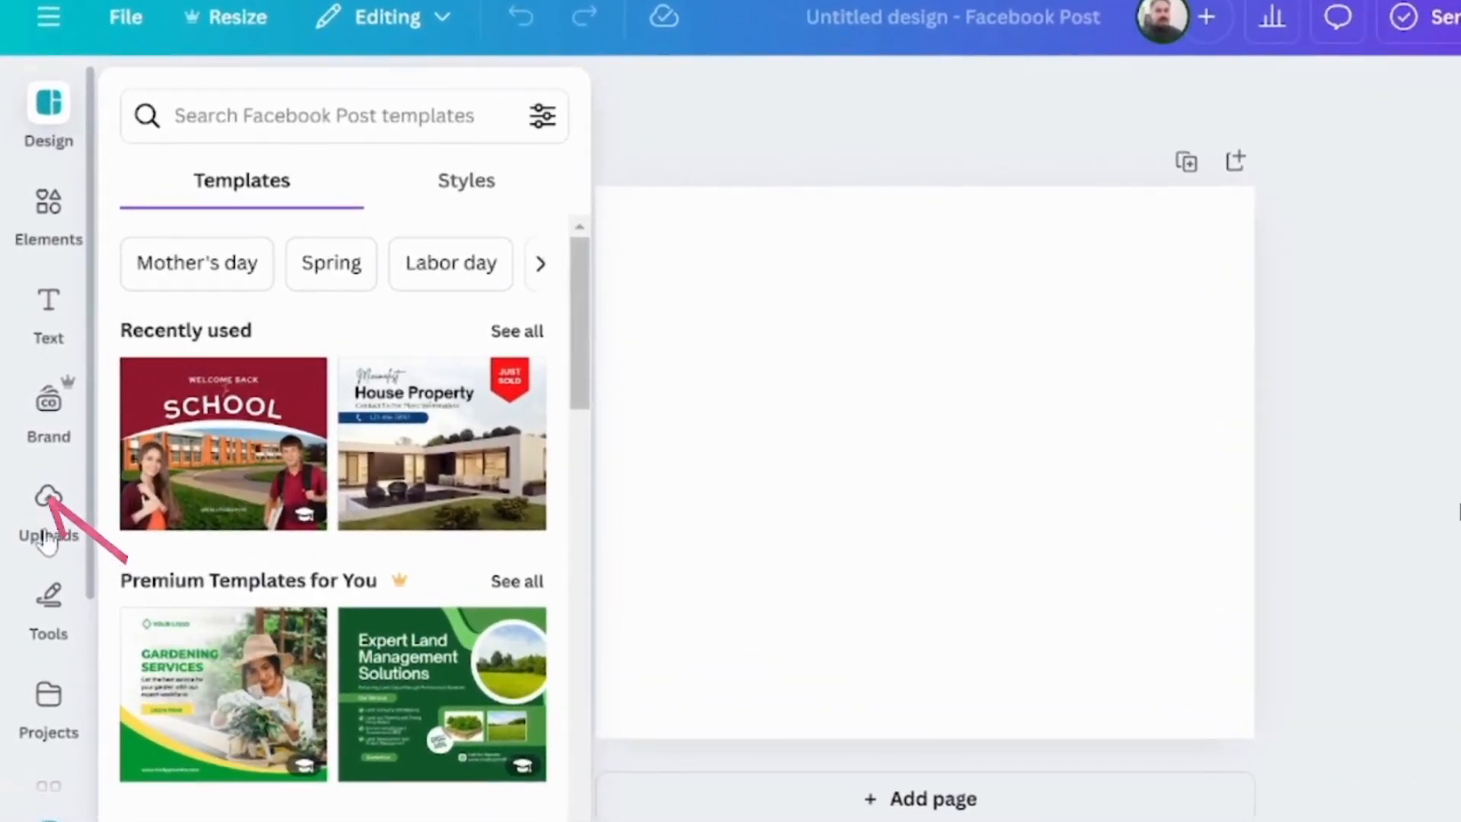
pyautogui.click(42, 490)
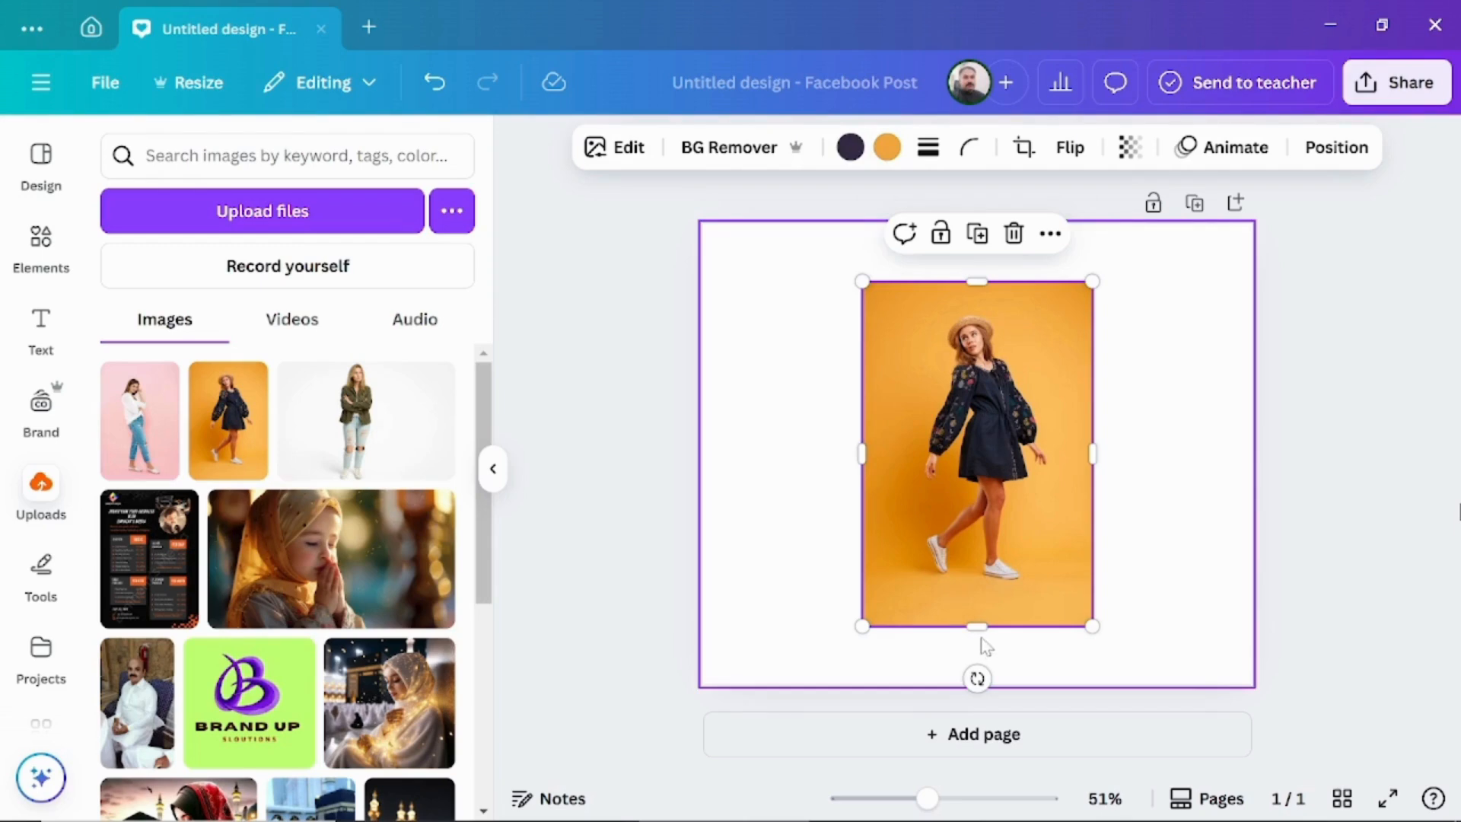
pyautogui.moveTo(978, 626); pyautogui.dragTo(989, 682)
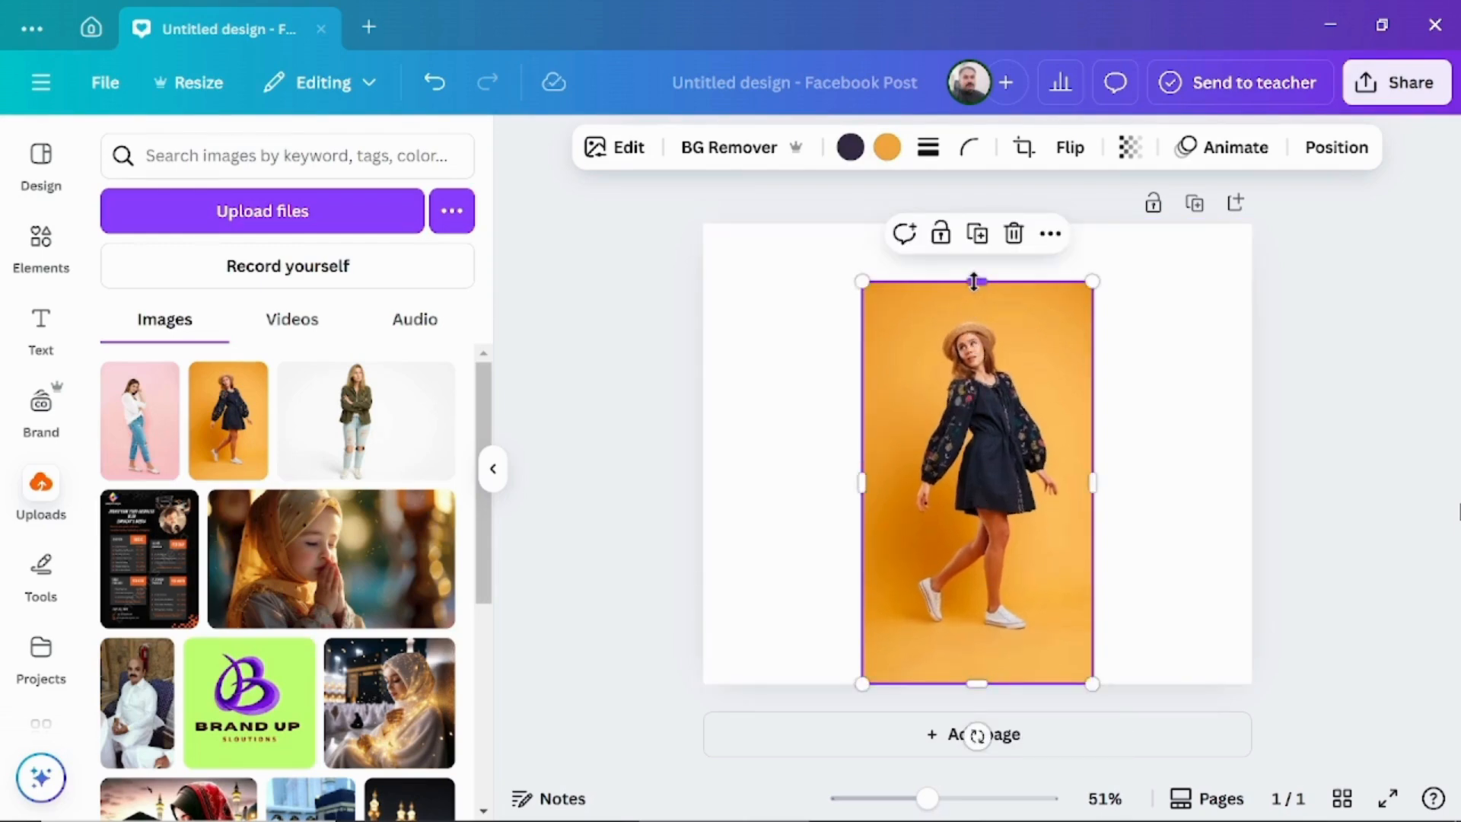
pyautogui.moveTo(974, 282); pyautogui.dragTo(974, 226)
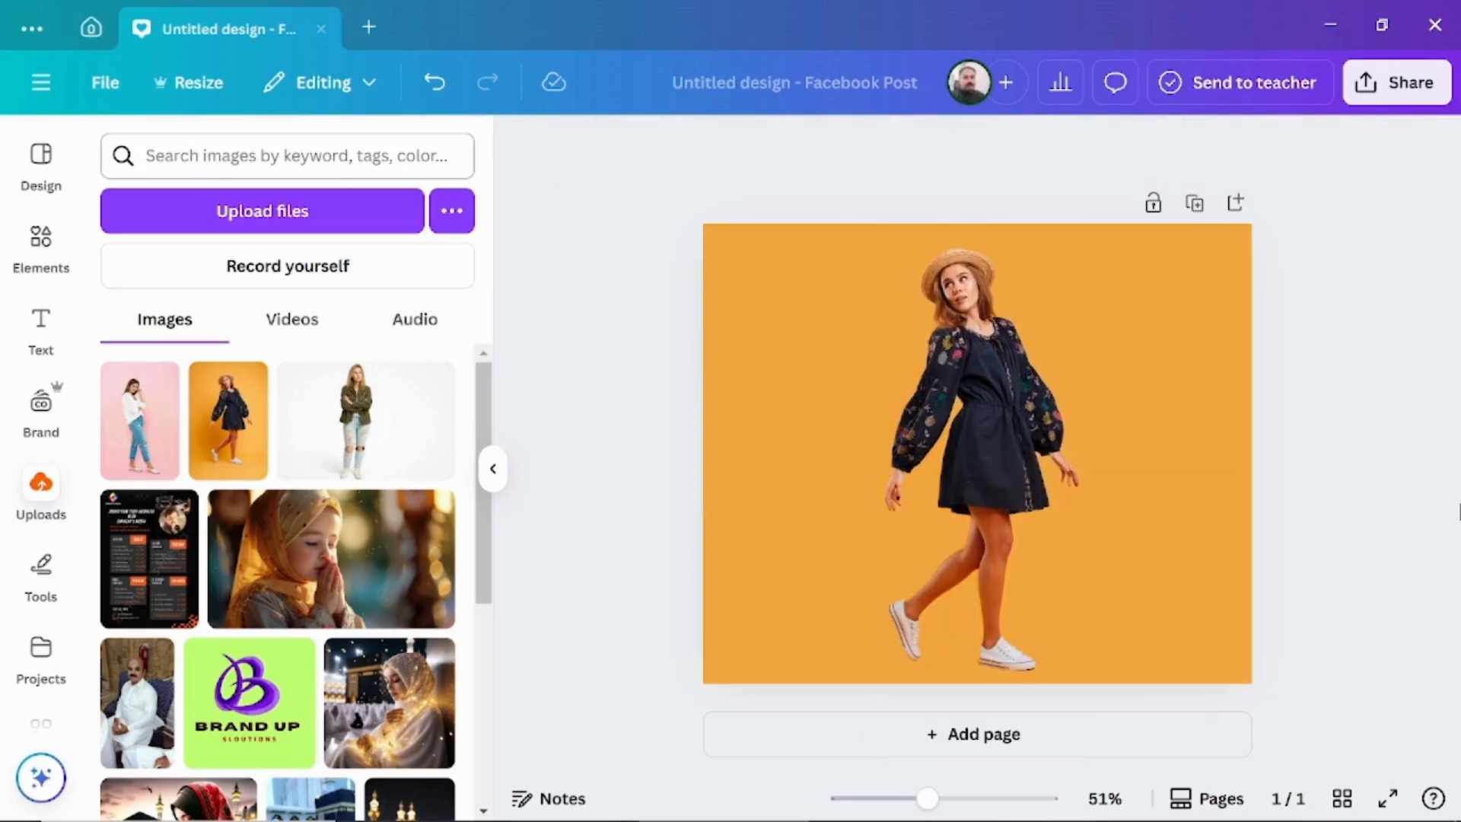
# Search the elements for "gradient that fade".
pyautogui.click(41, 242)
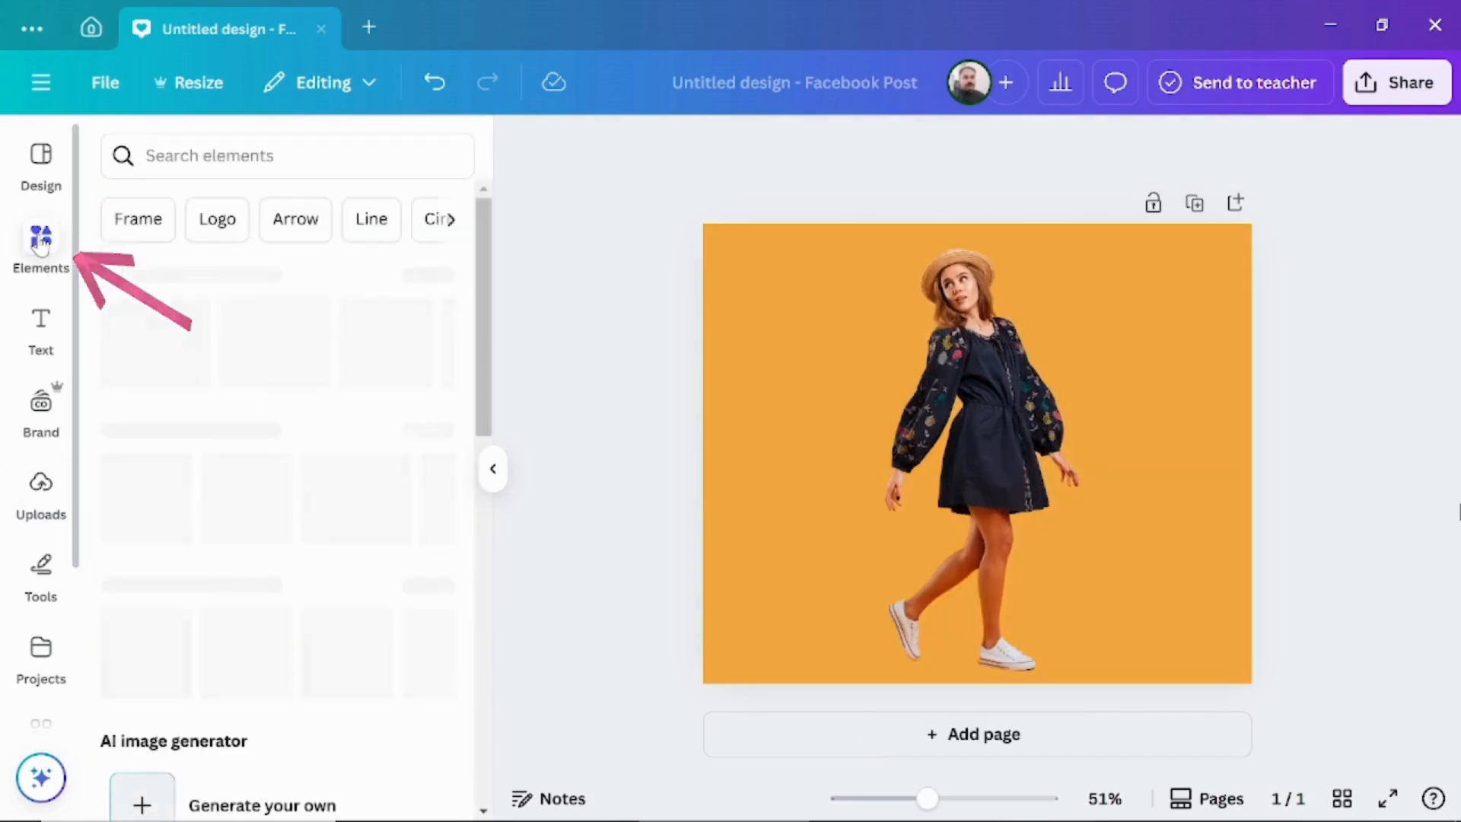
pyautogui.write('gran')
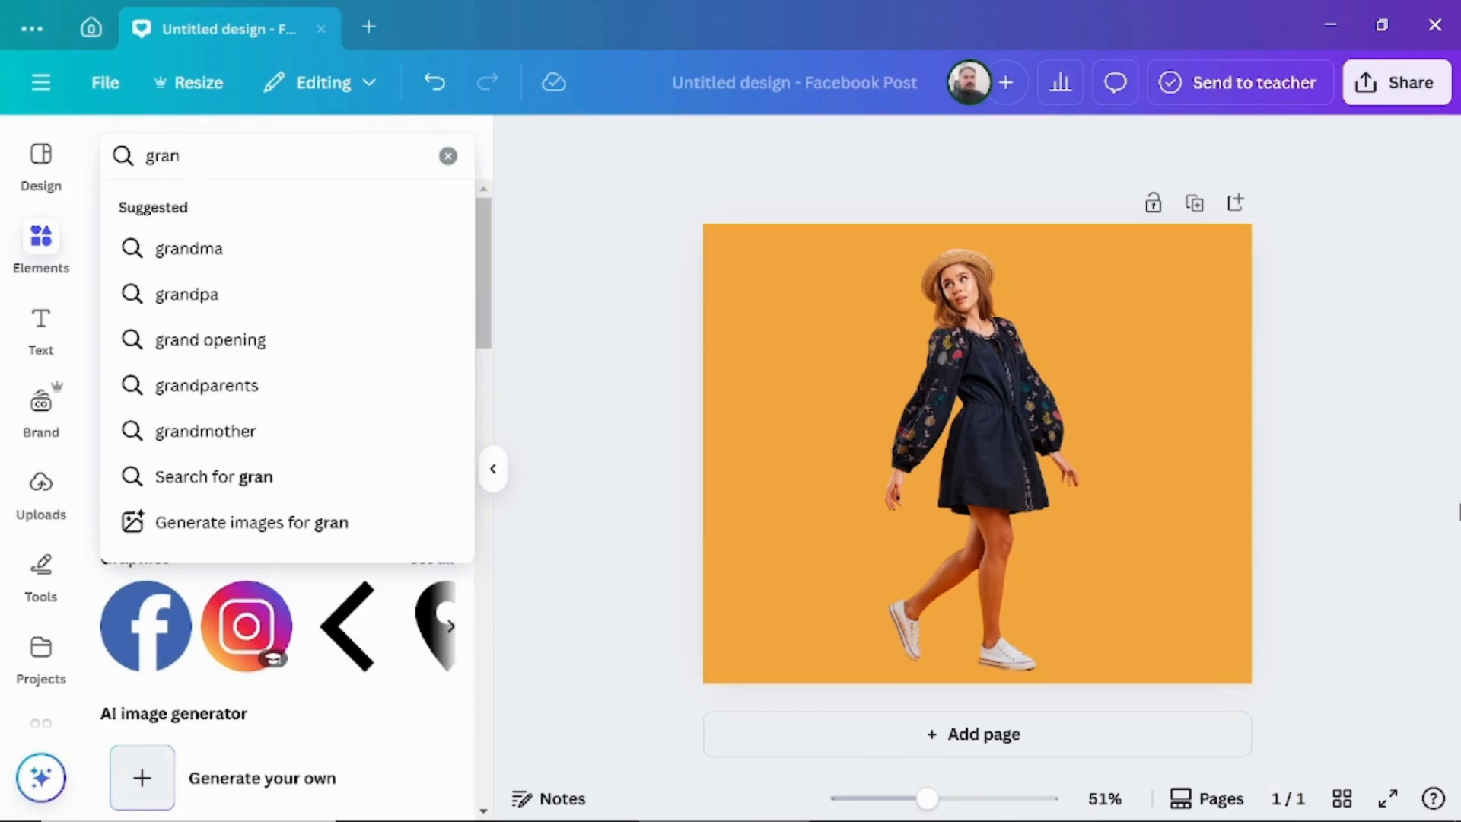
pyautogui.press('BackSpace')
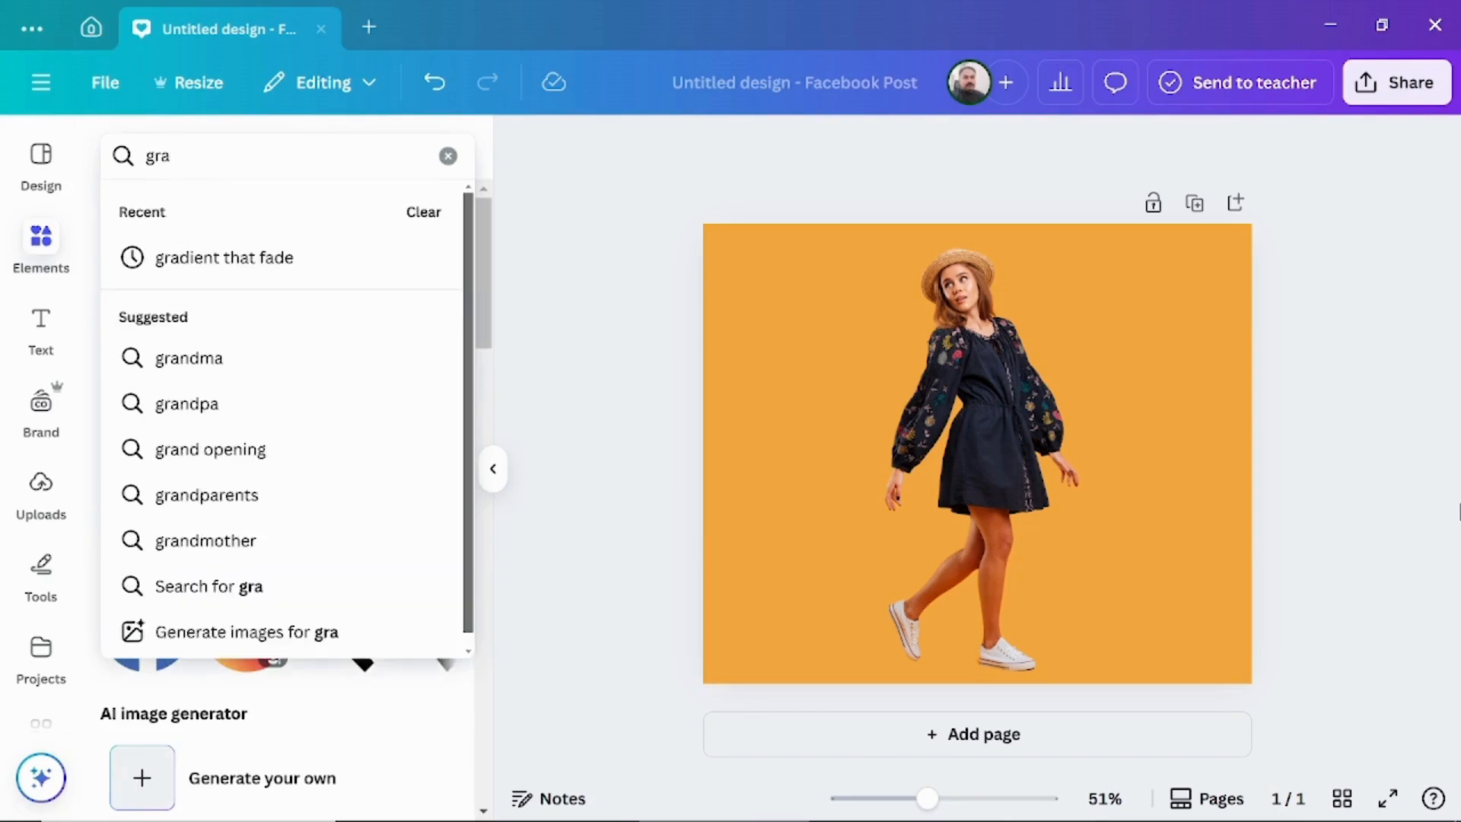
pyautogui.write('di')
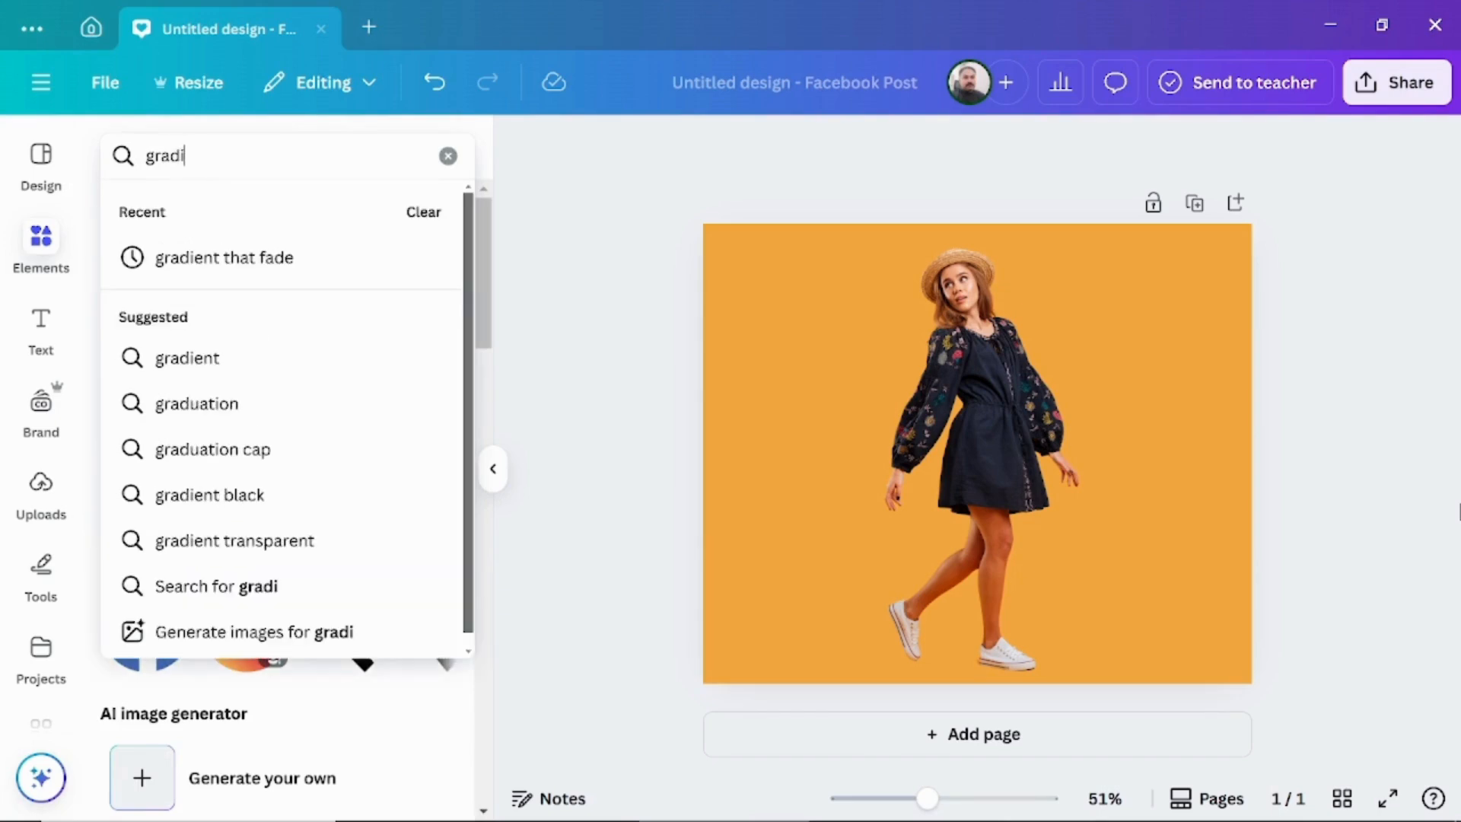
pyautogui.write('ent that fade')
pyautogui.press('Return')
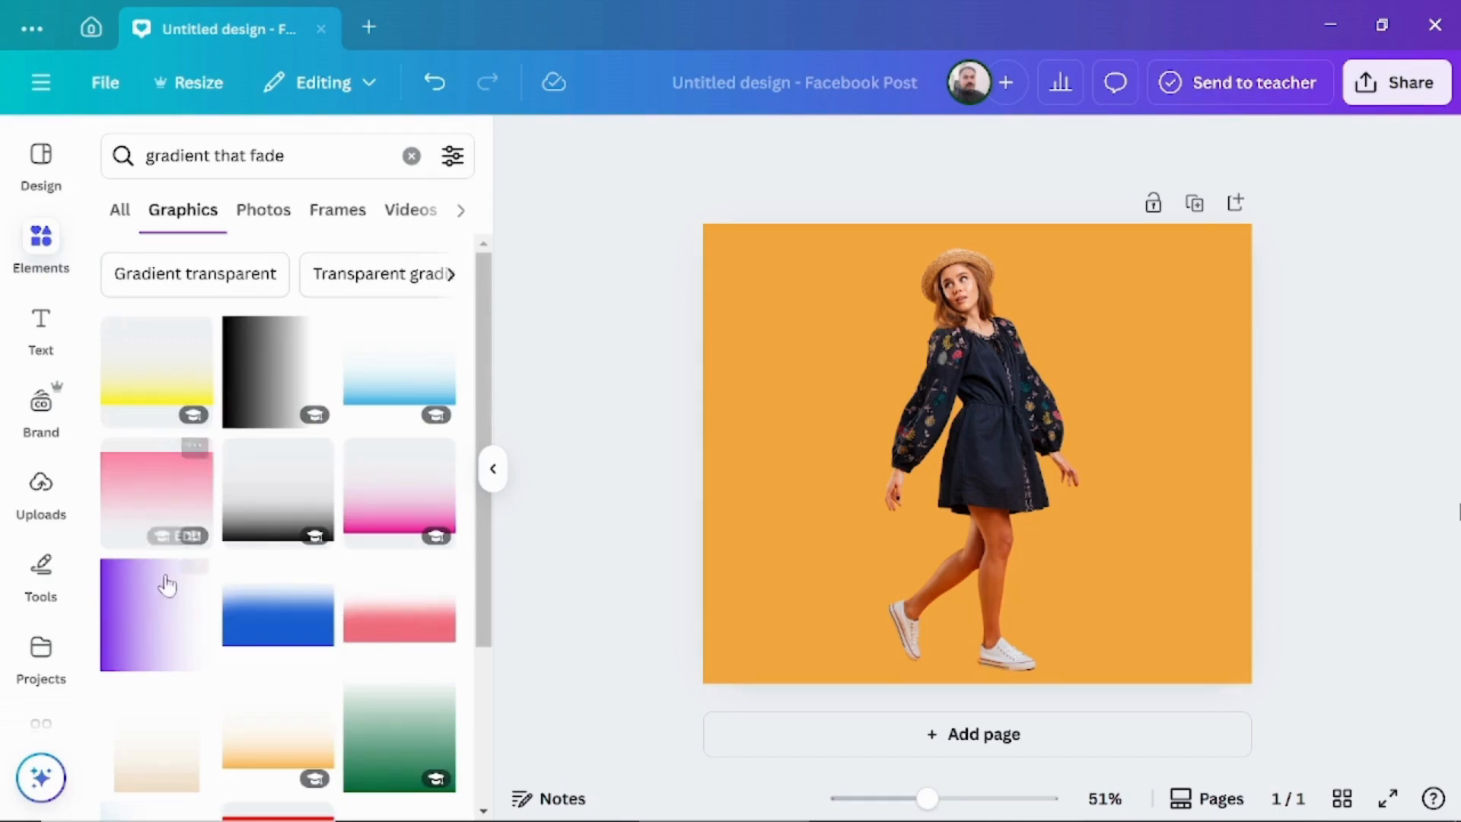
# Add the purple fading gradient, enlarge it to about 419 × 419 and rotate it so its solid edge faces down.
pyautogui.click(154, 628)
pyautogui.moveTo(1071, 548); pyautogui.dragTo(1132, 600)
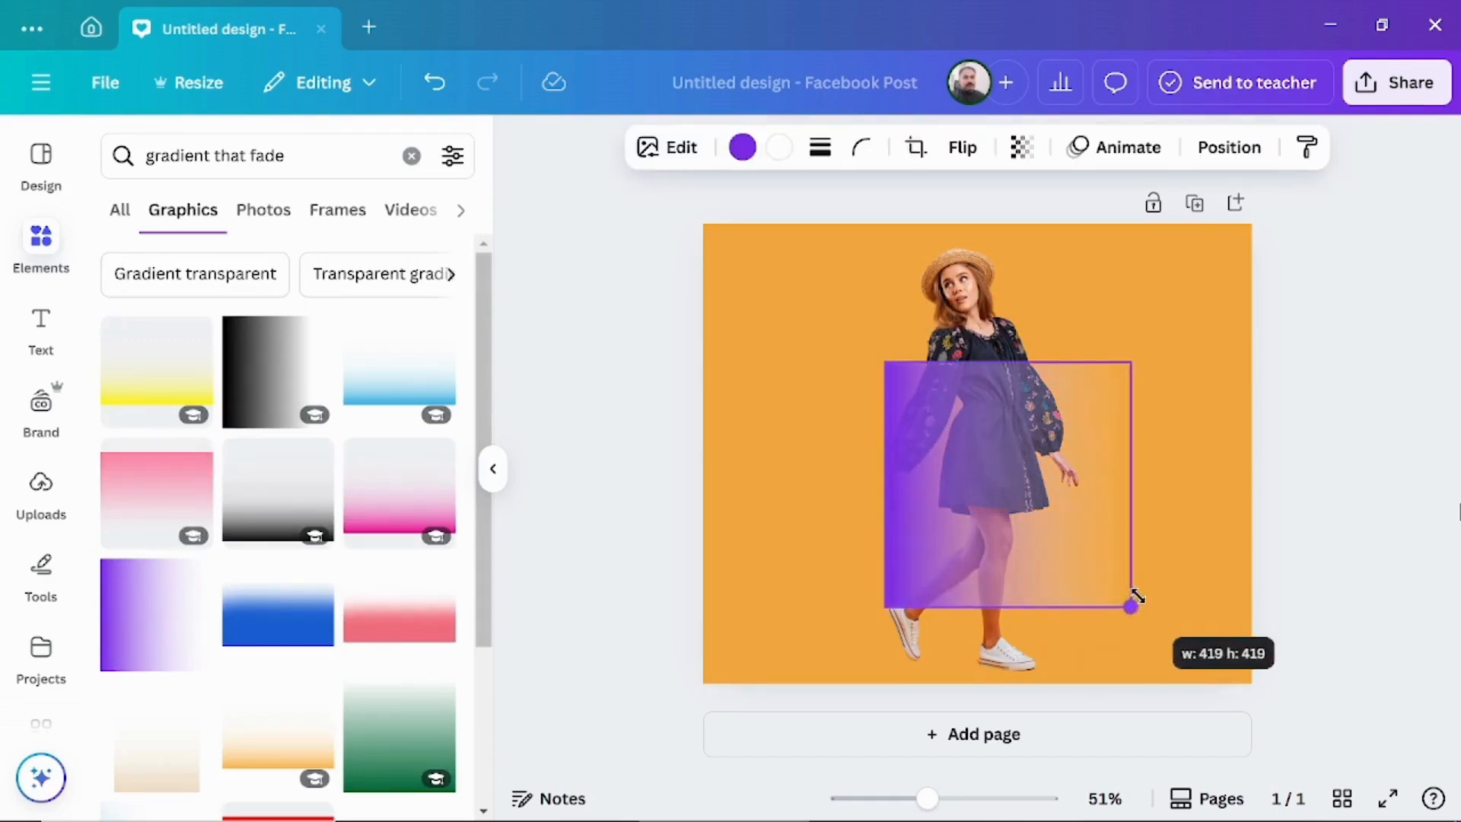
pyautogui.moveTo(1005, 656); pyautogui.dragTo(1125, 453)
# Recolour the gradient to the document's orange and enlarge it to span the full page width.
pyautogui.click(743, 148)
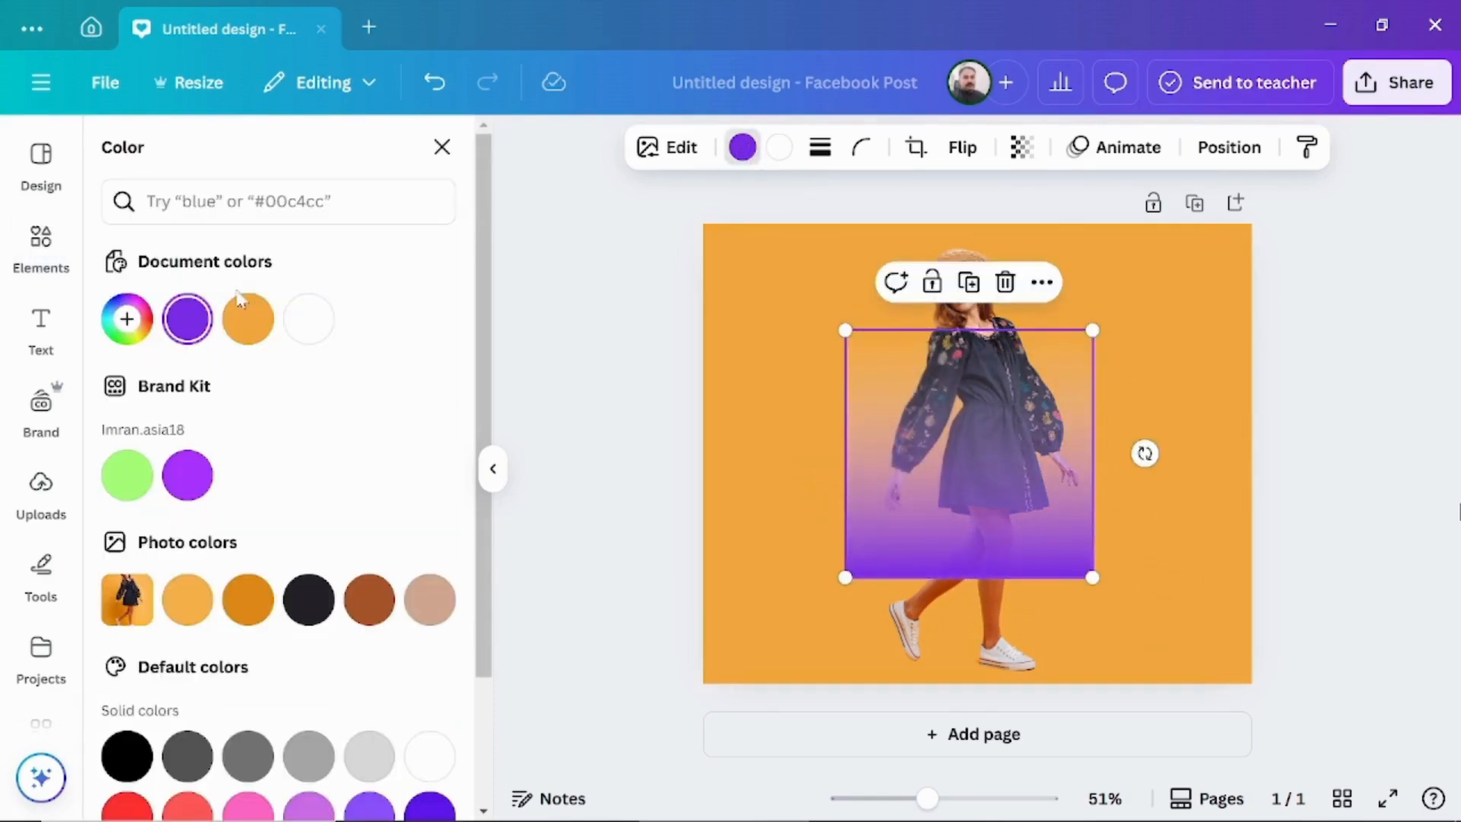
pyautogui.click(249, 321)
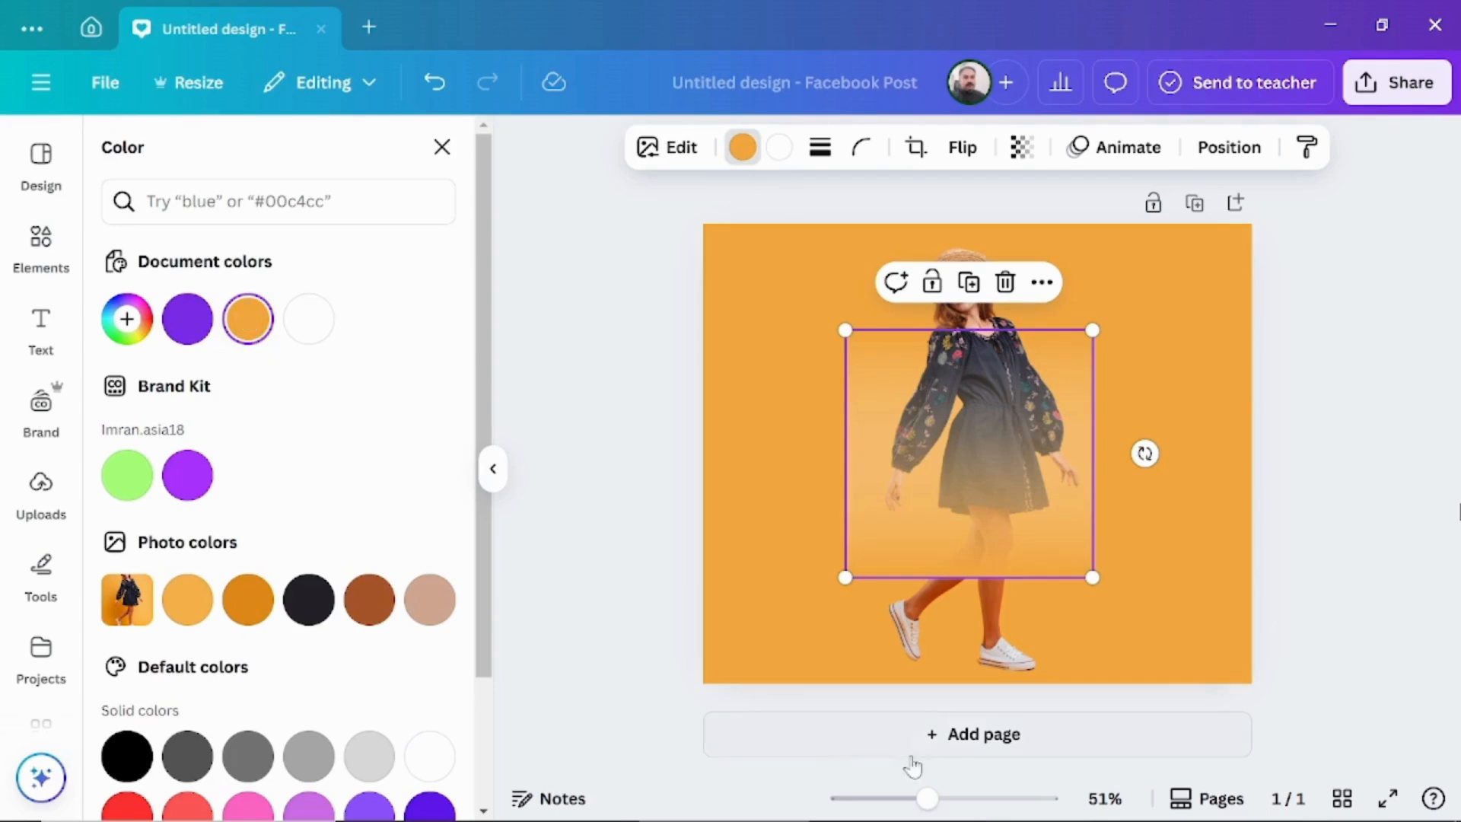
pyautogui.moveTo(1093, 577); pyautogui.dragTo(1209, 675)
pyautogui.moveTo(845, 331); pyautogui.dragTo(632, 271)
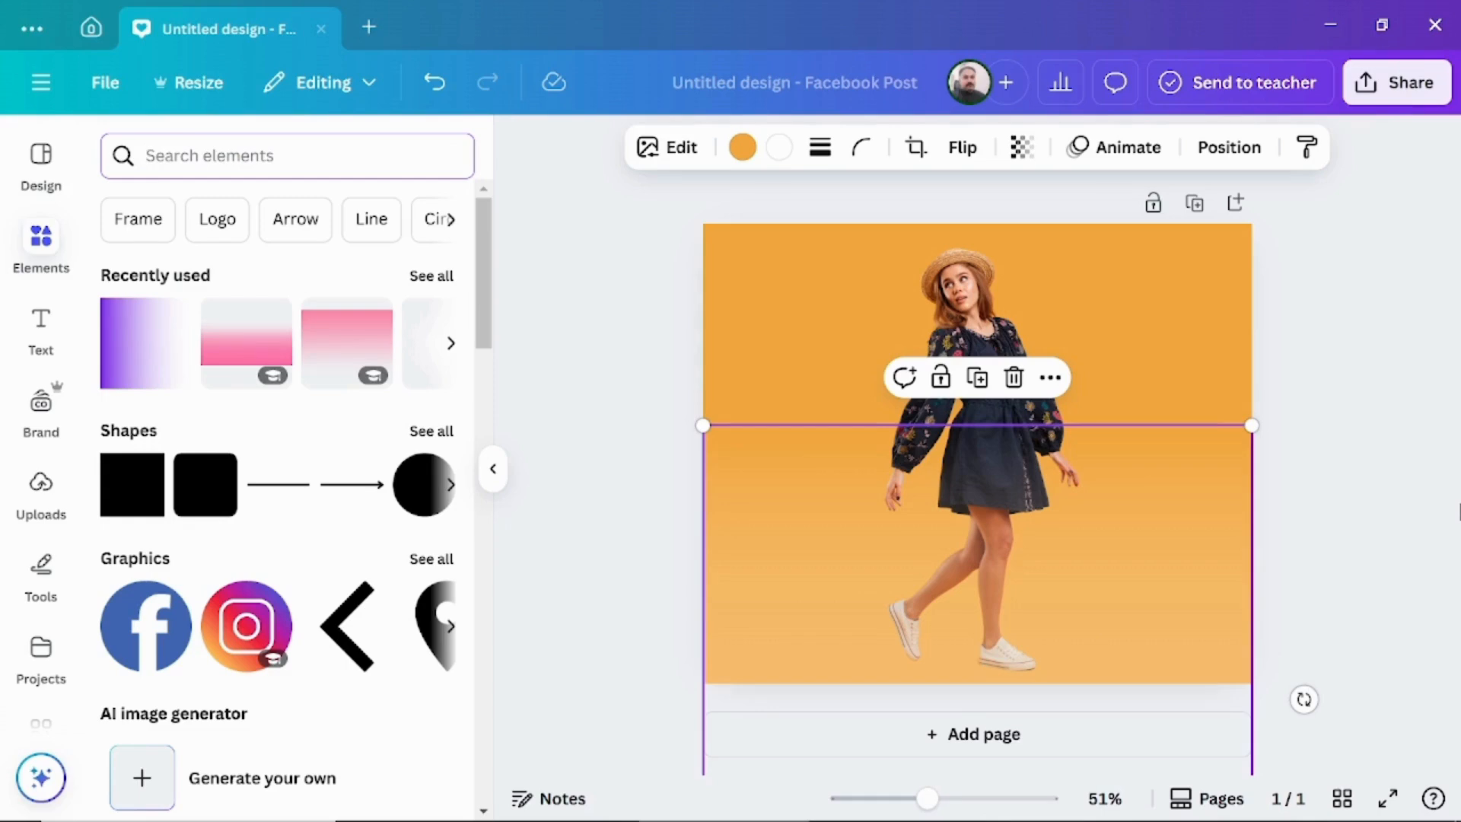
# Search the elements for "light" and add the soft round white glow over the woman's head.
pyautogui.write('light')
pyautogui.press('Return')
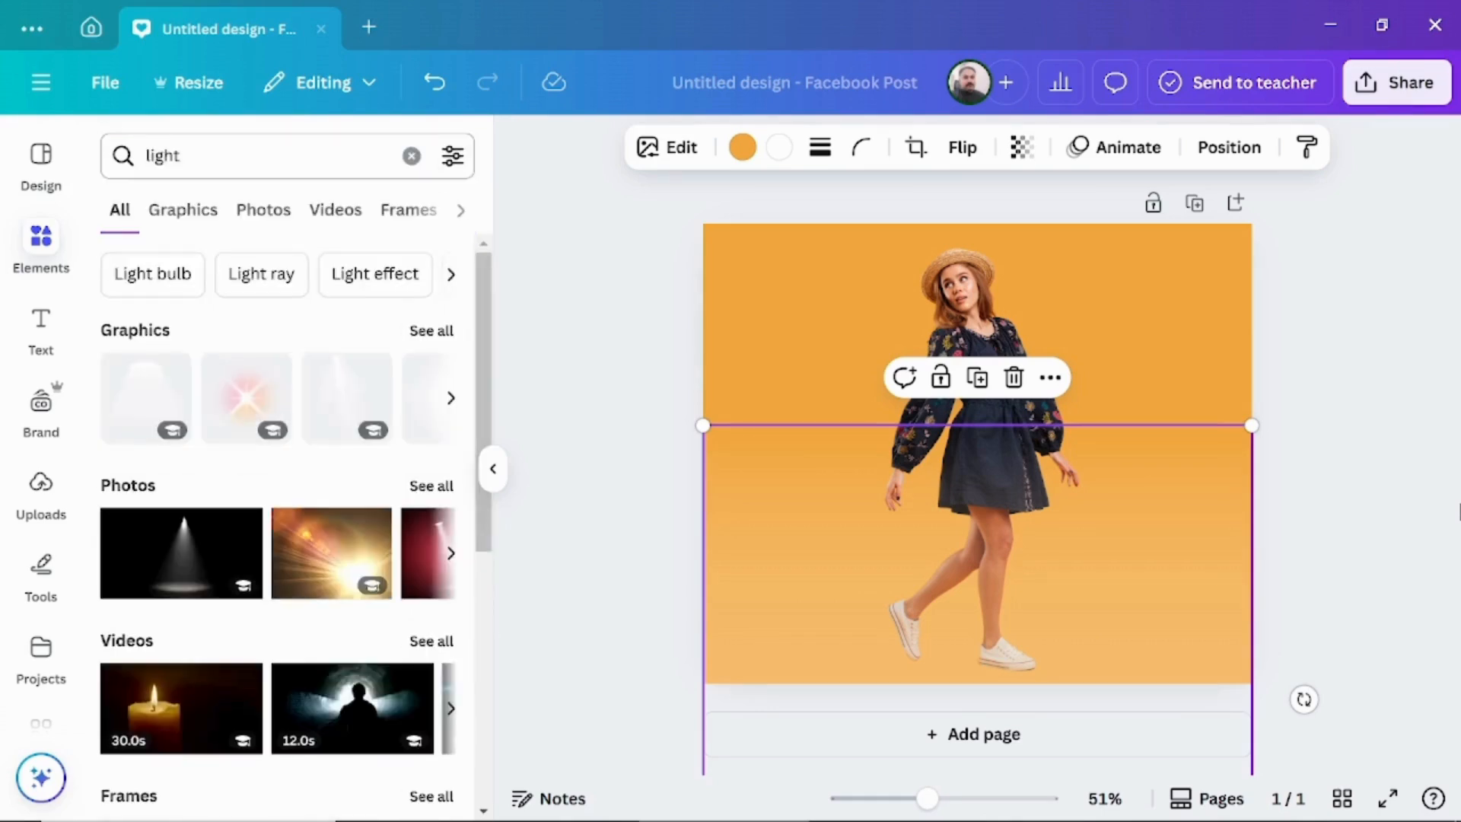
pyautogui.click(155, 495)
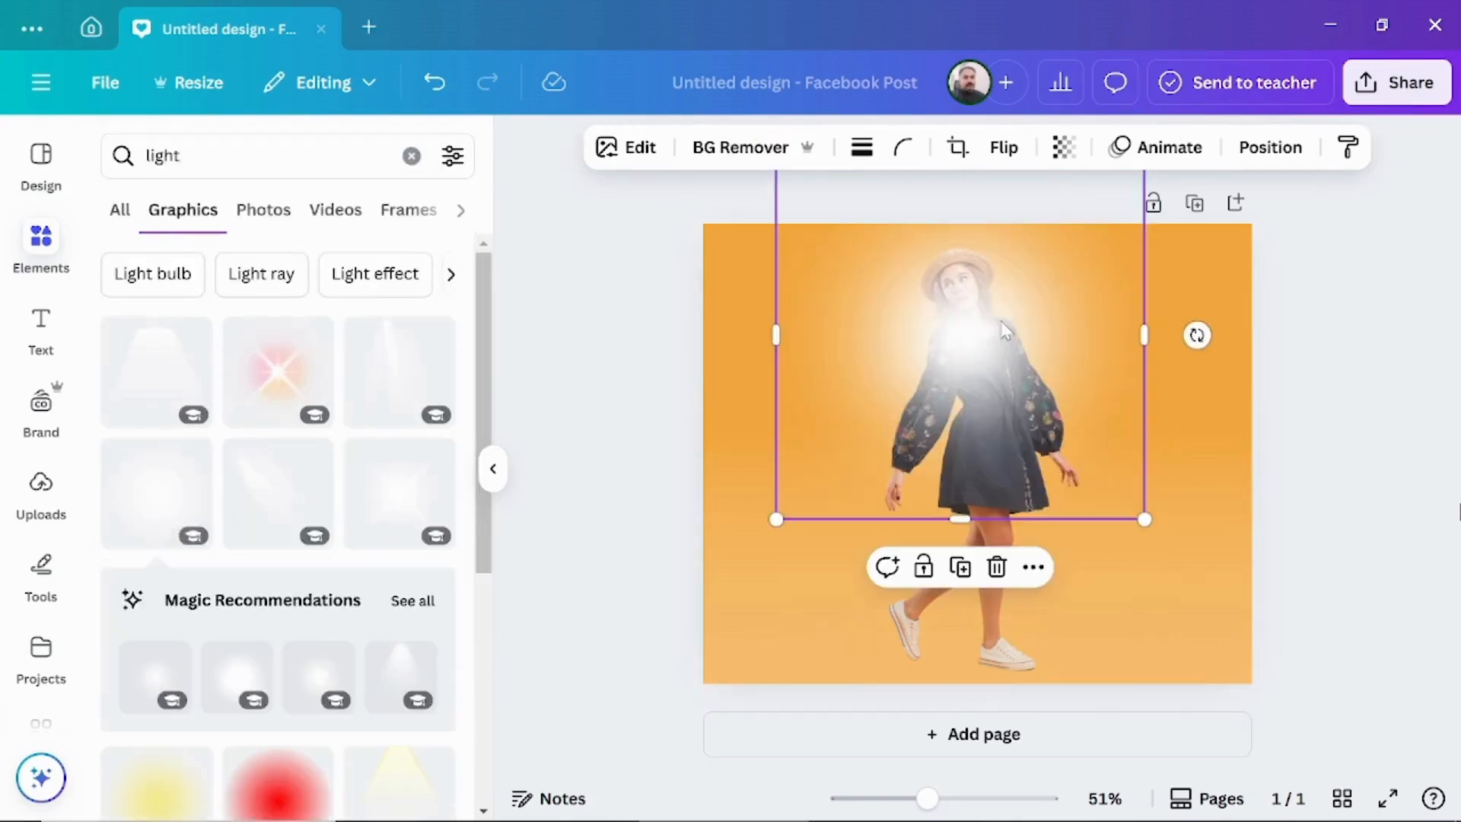
# Send the white glow backward so it sits behind the woman.
pyautogui.rightClick(1000, 324)
pyautogui.moveTo(1002, 324)
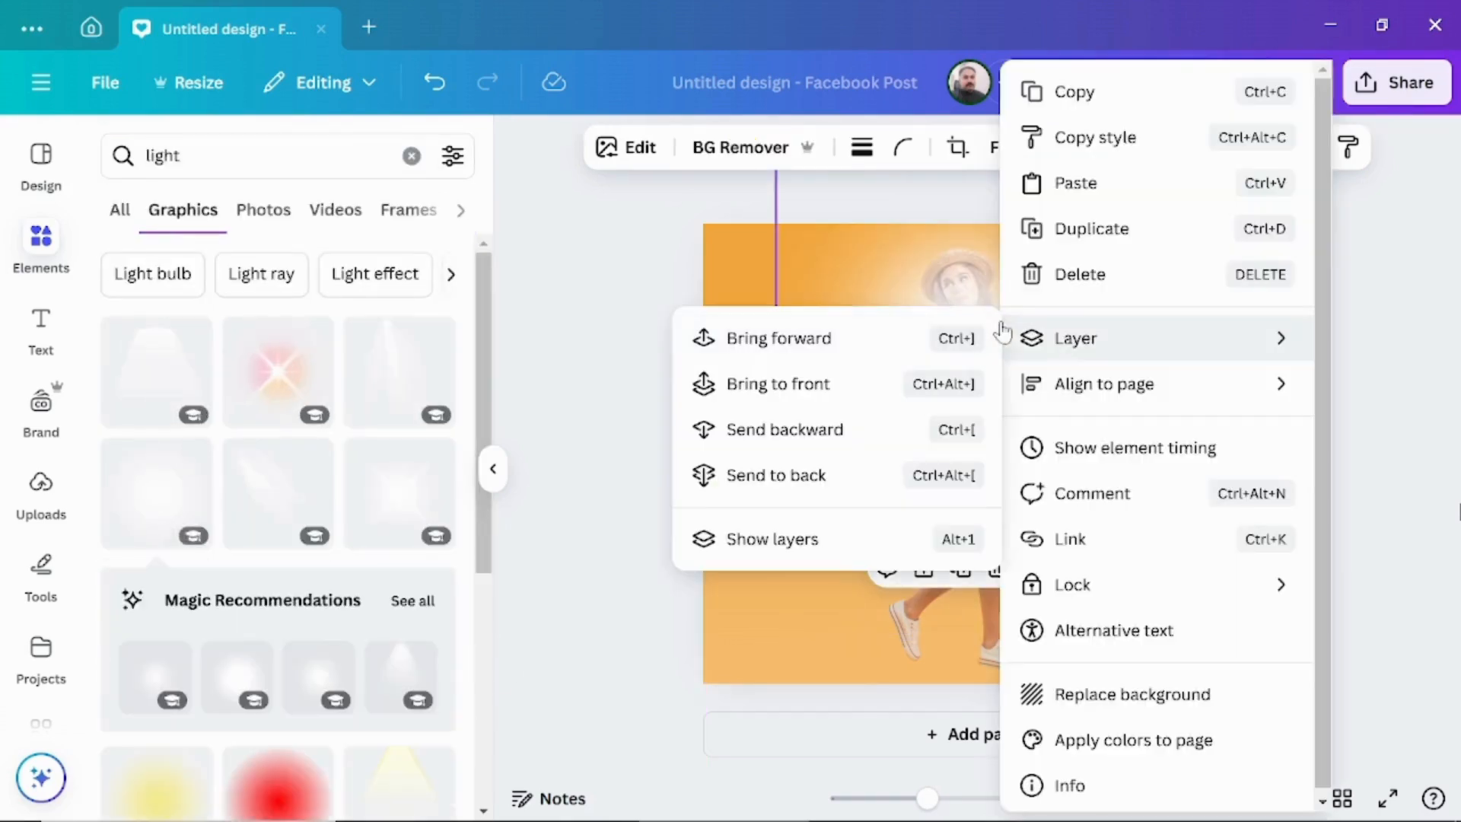
pyautogui.click(766, 435)
pyautogui.click(764, 427)
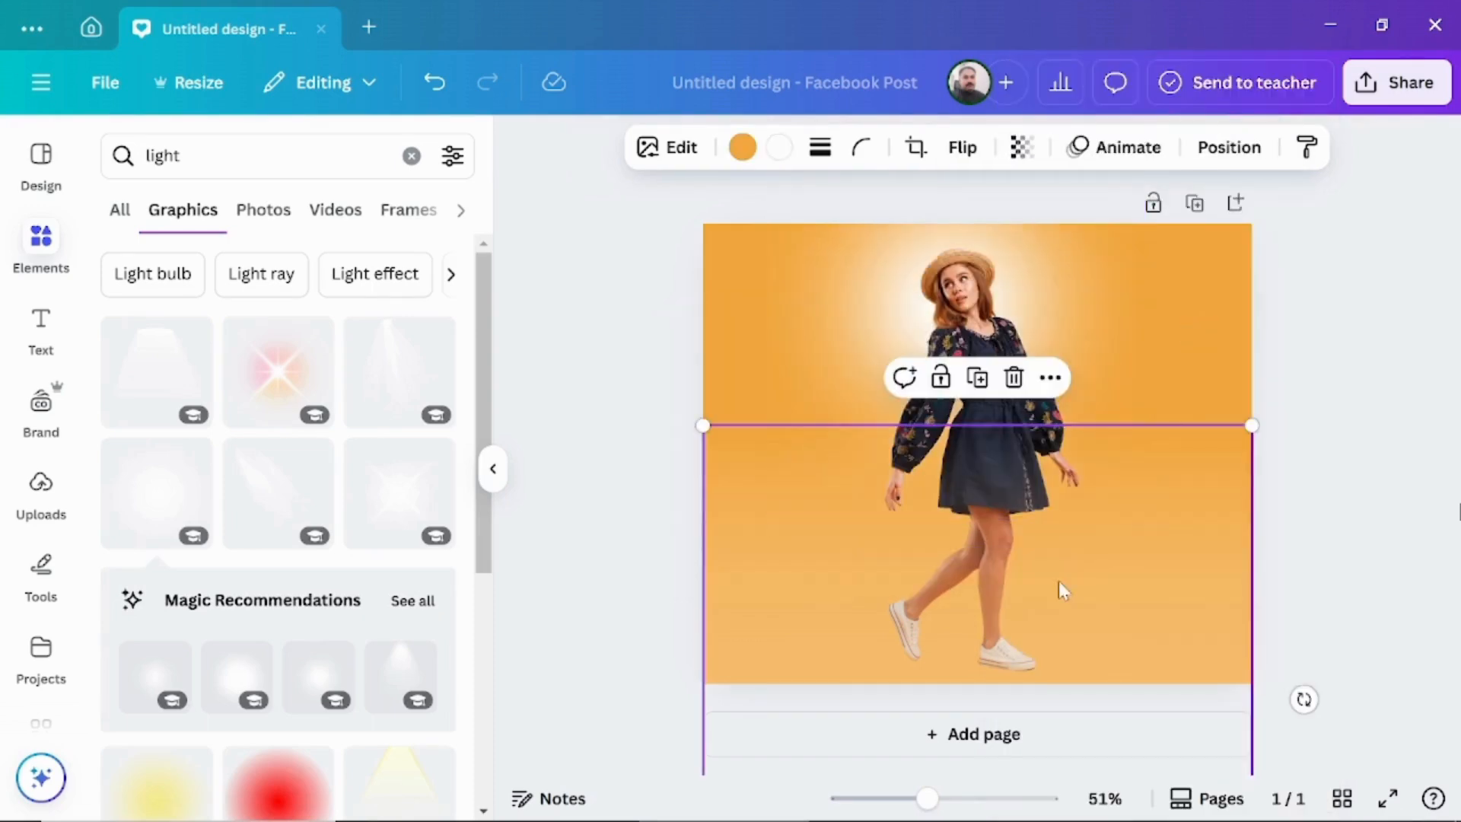
# Move the orange gradient up over the woman and duplicate it twice, aligning the copies with the page to fade her out.
pyautogui.moveTo(1058, 597); pyautogui.dragTo(1053, 335)
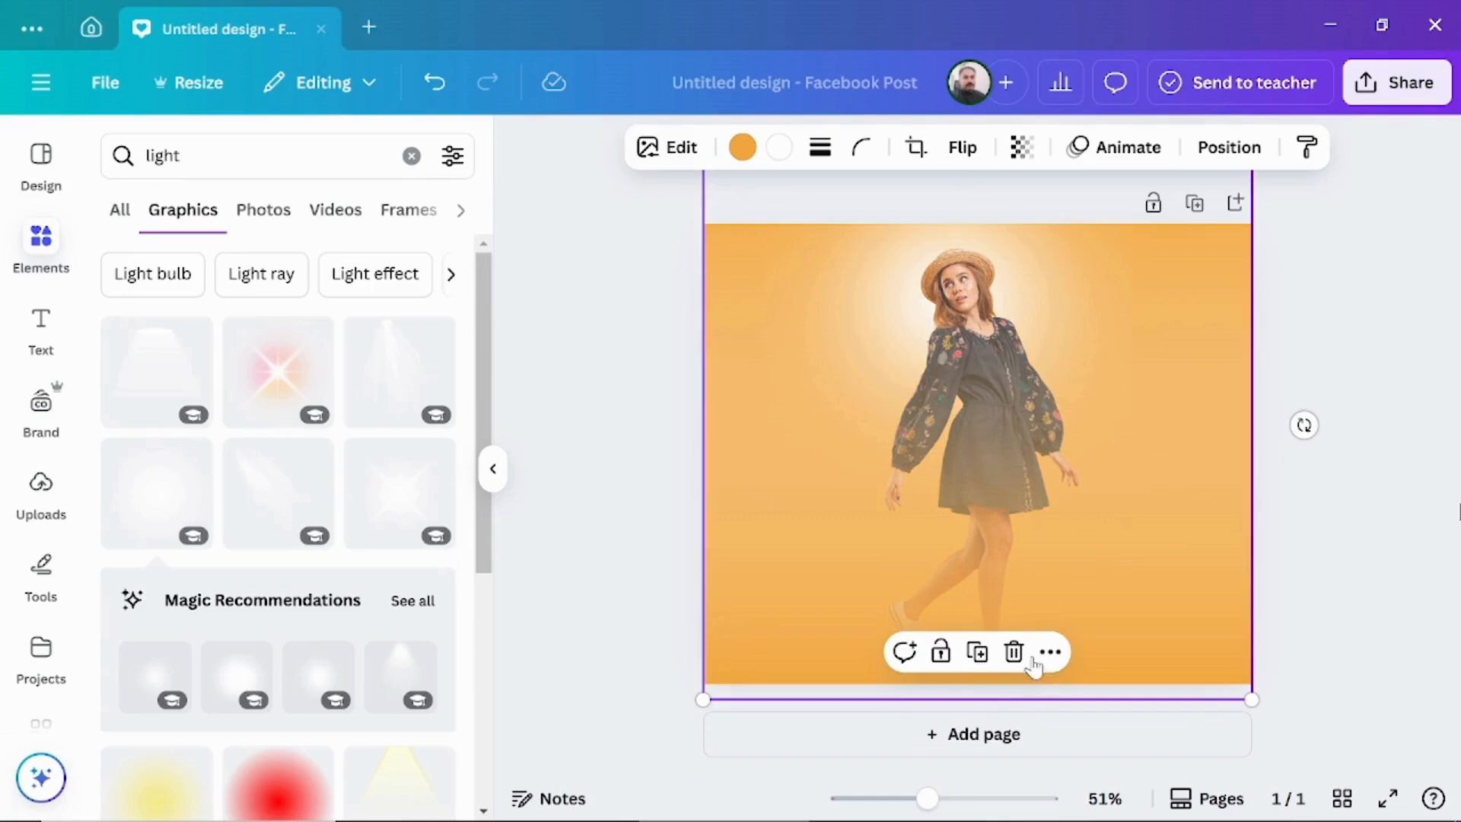
pyautogui.click(975, 664)
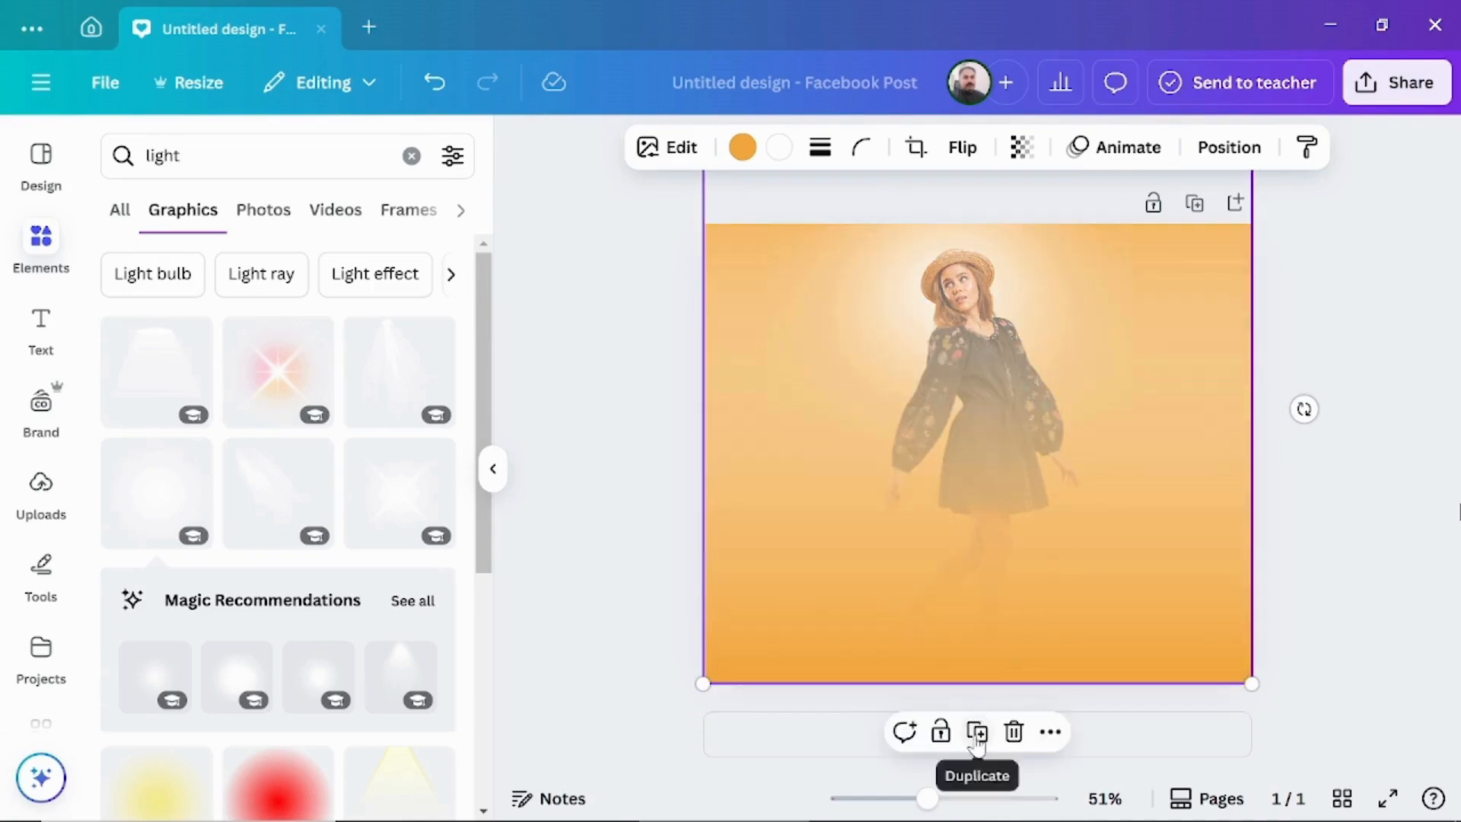
pyautogui.click(977, 736)
pyautogui.moveTo(1020, 516); pyautogui.dragTo(1011, 507)
pyautogui.click(598, 488)
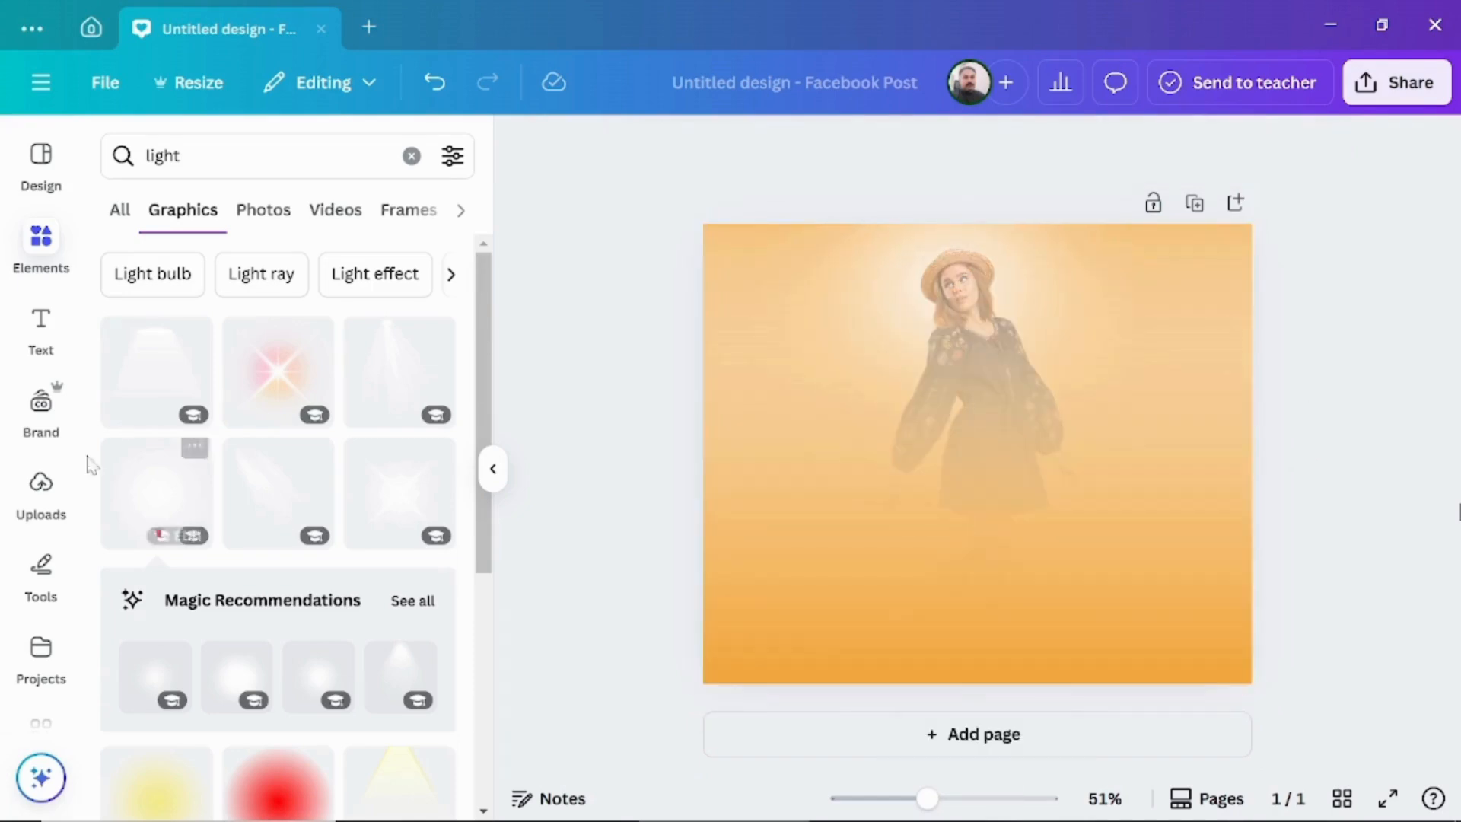
# Add the uploaded photo of the woman in the dark dress again, remove its background and enlarge the cutout over the faded figure.
pyautogui.click(42, 487)
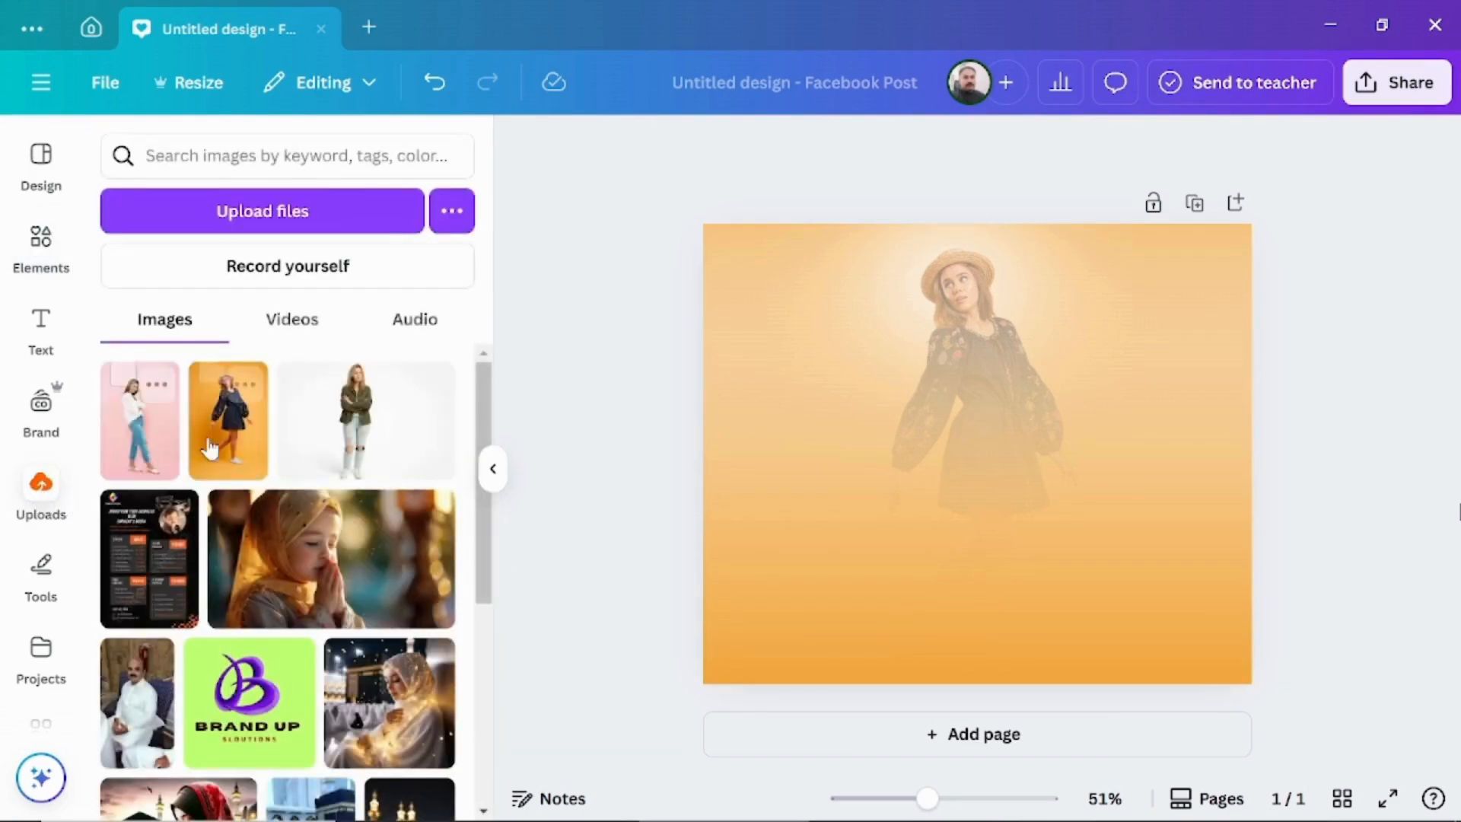
pyautogui.click(229, 420)
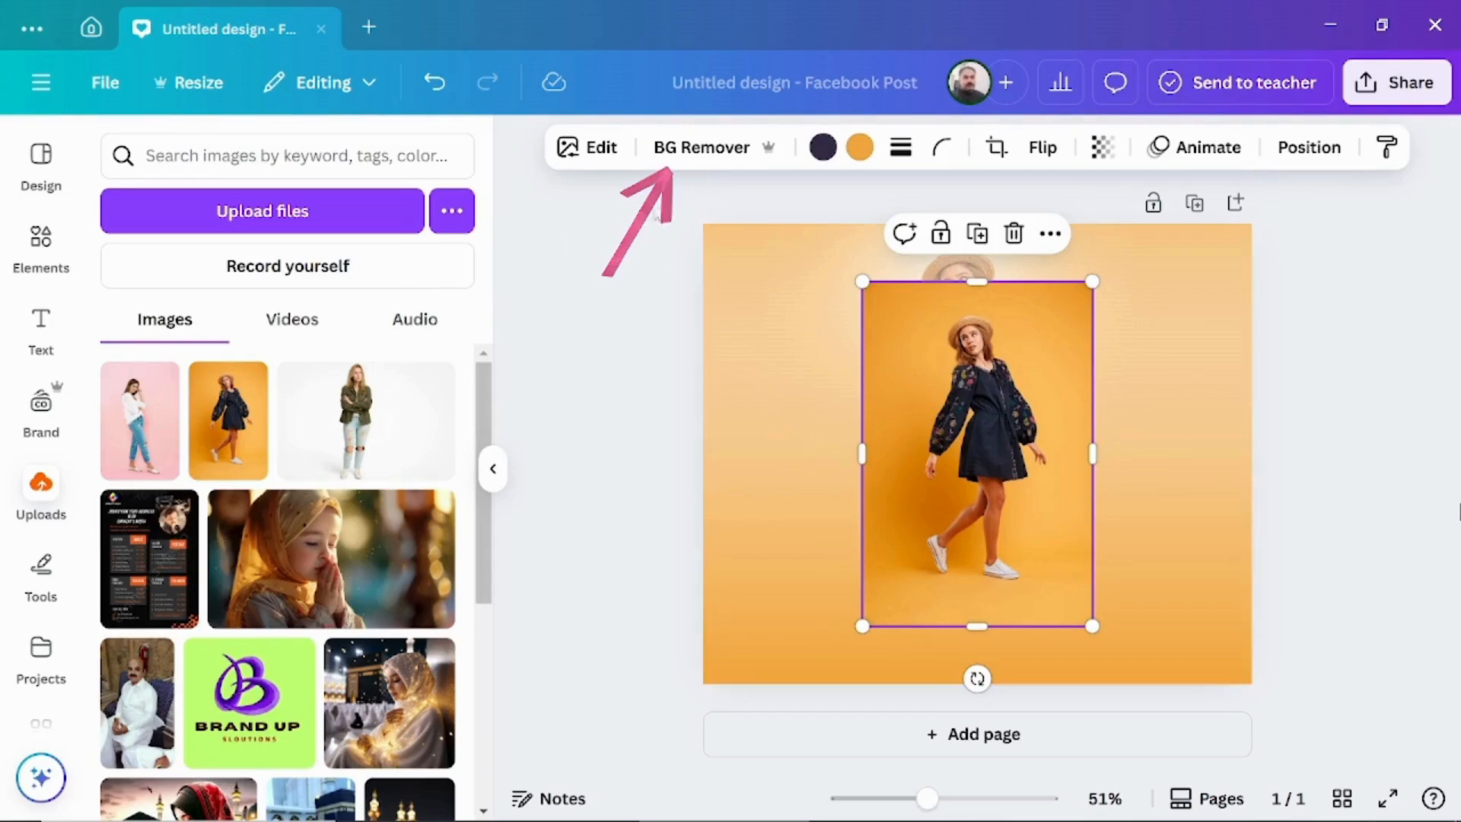
pyautogui.click(691, 152)
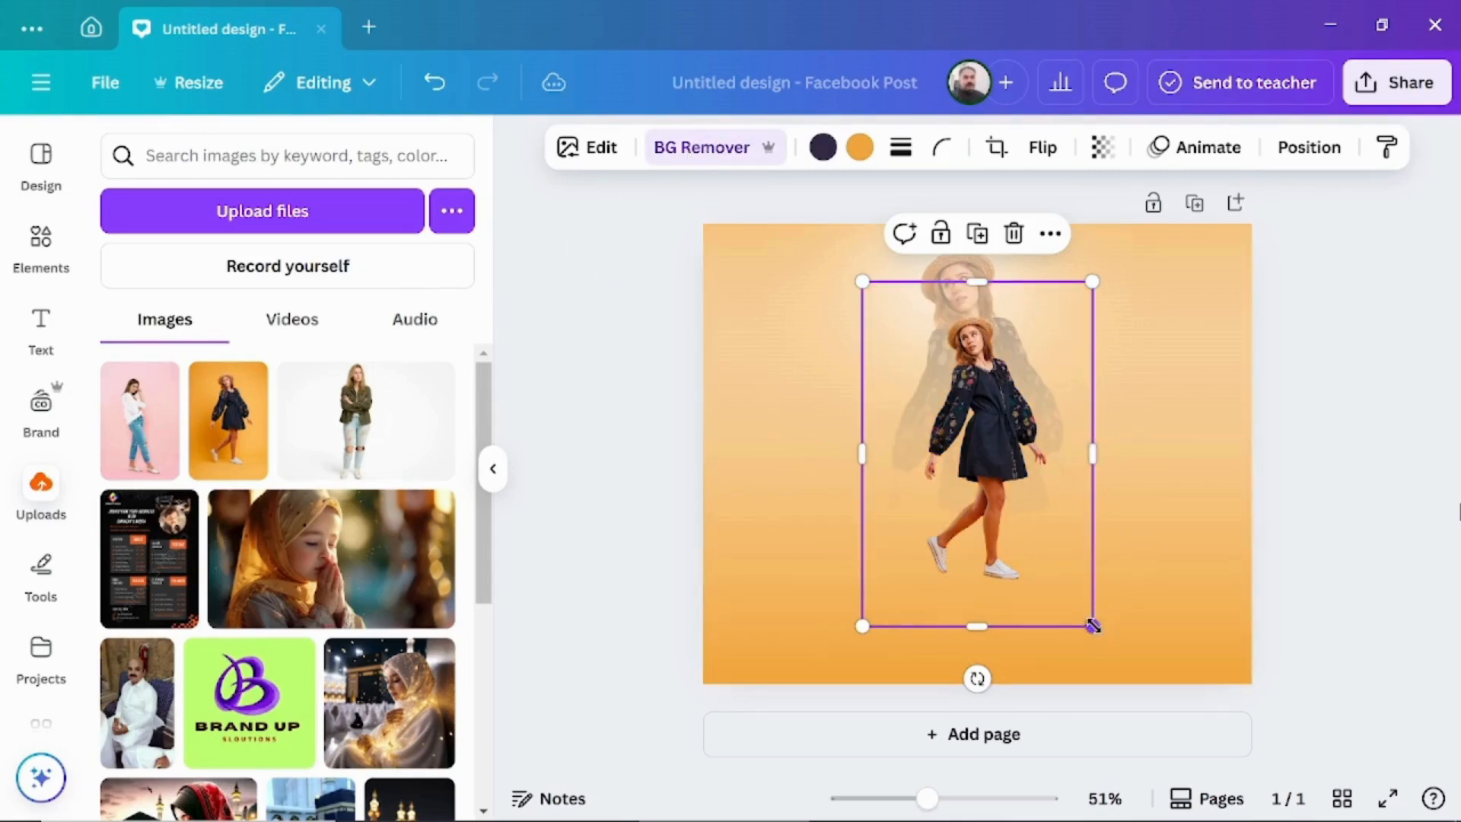
pyautogui.moveTo(1094, 626); pyautogui.dragTo(1161, 729)
pyautogui.click(1407, 482)
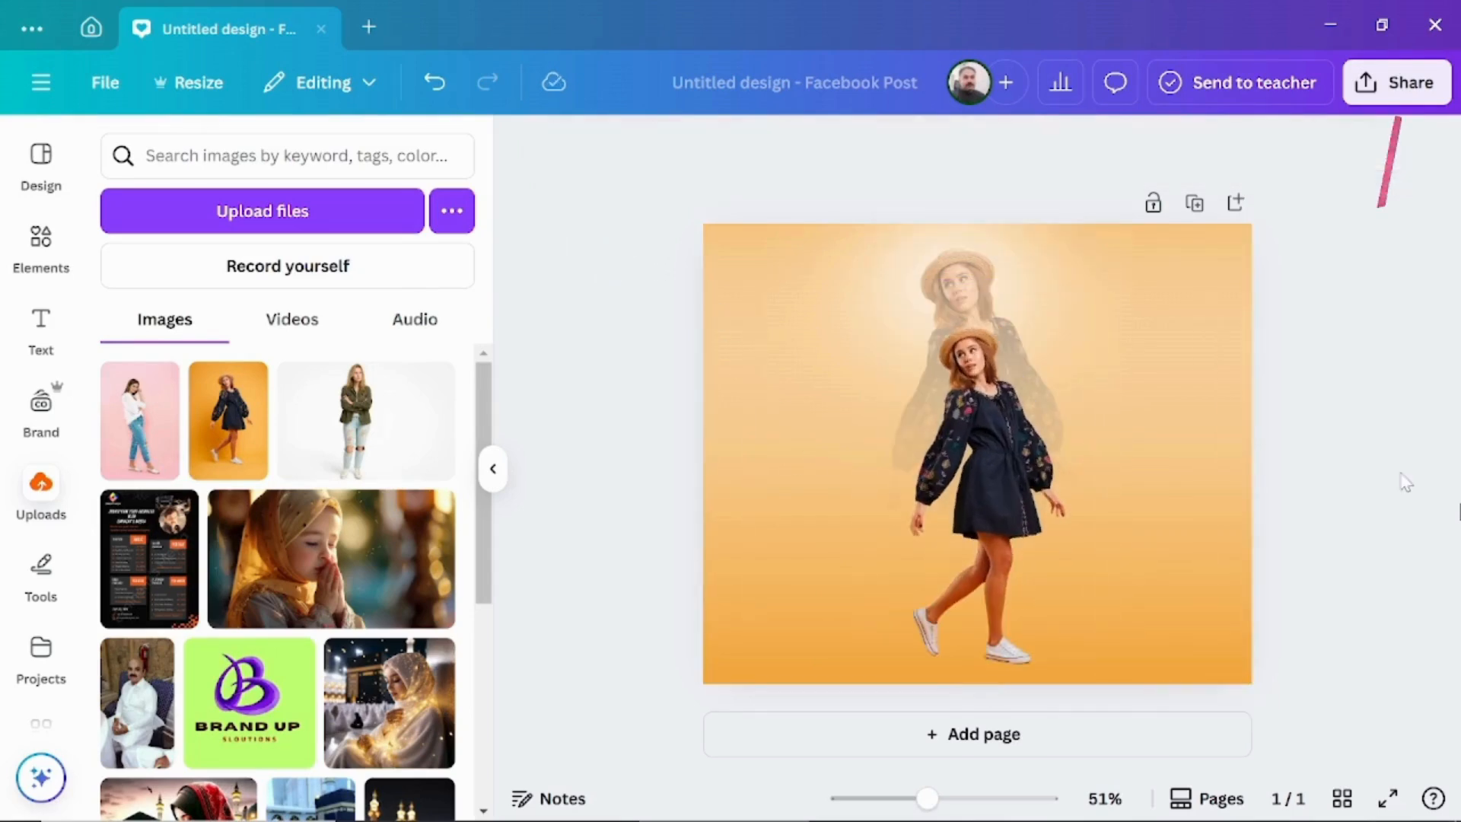
# Download the design as a 940 × 788 px PNG with the download settings saved.
pyautogui.click(1397, 82)
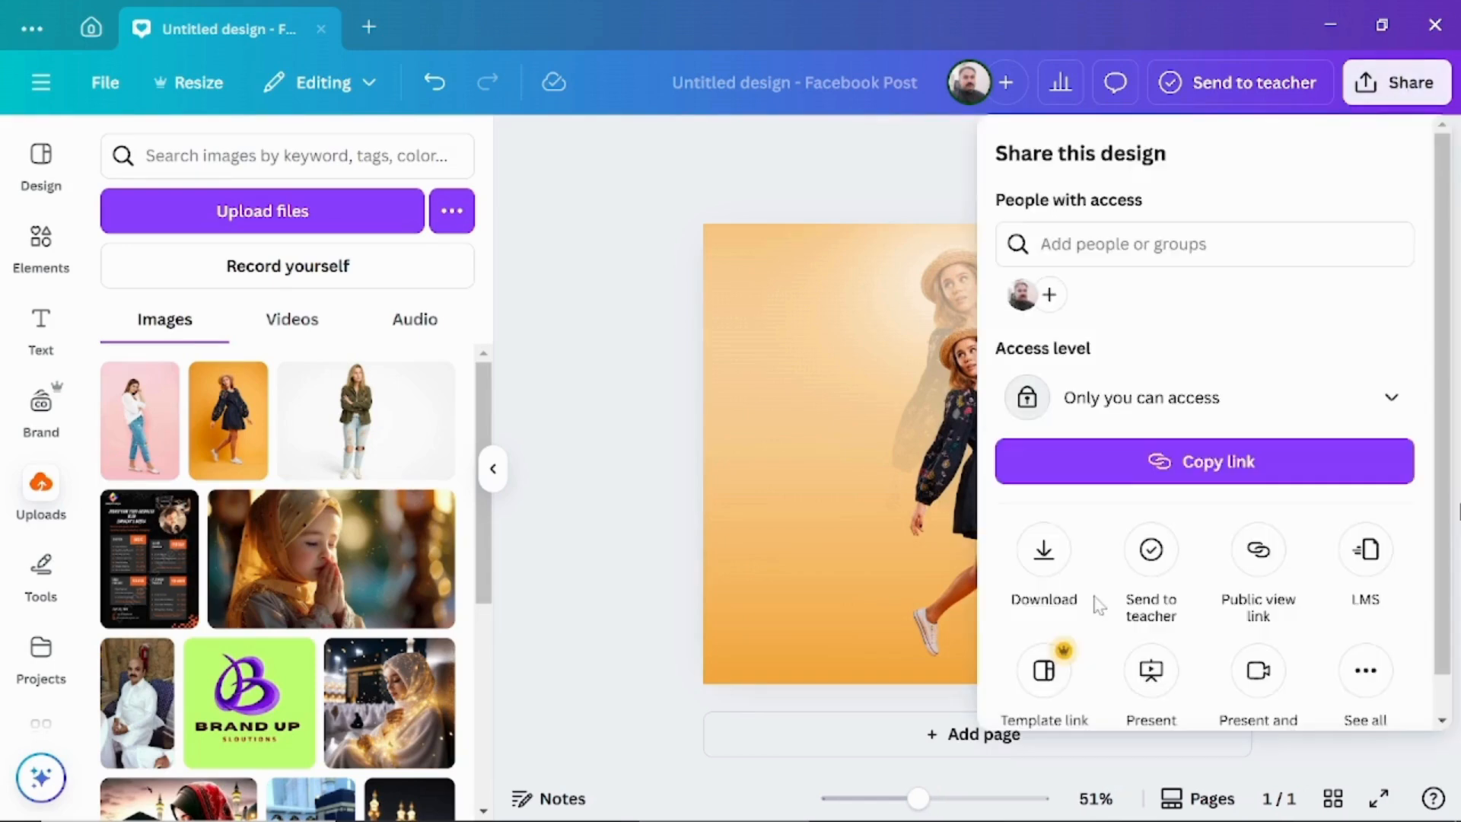
pyautogui.click(1043, 563)
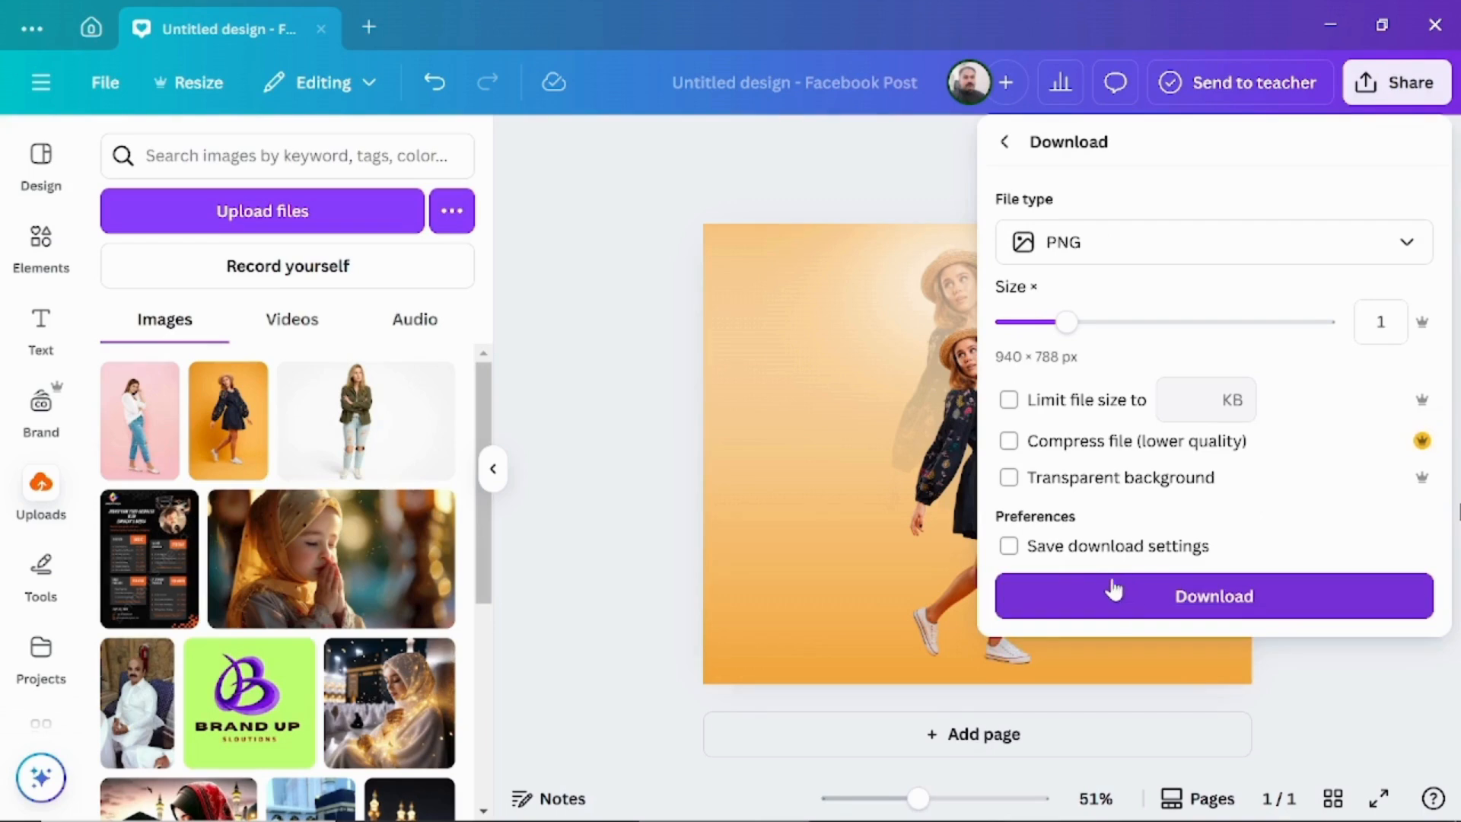
pyautogui.click(1009, 546)
pyautogui.click(1190, 598)
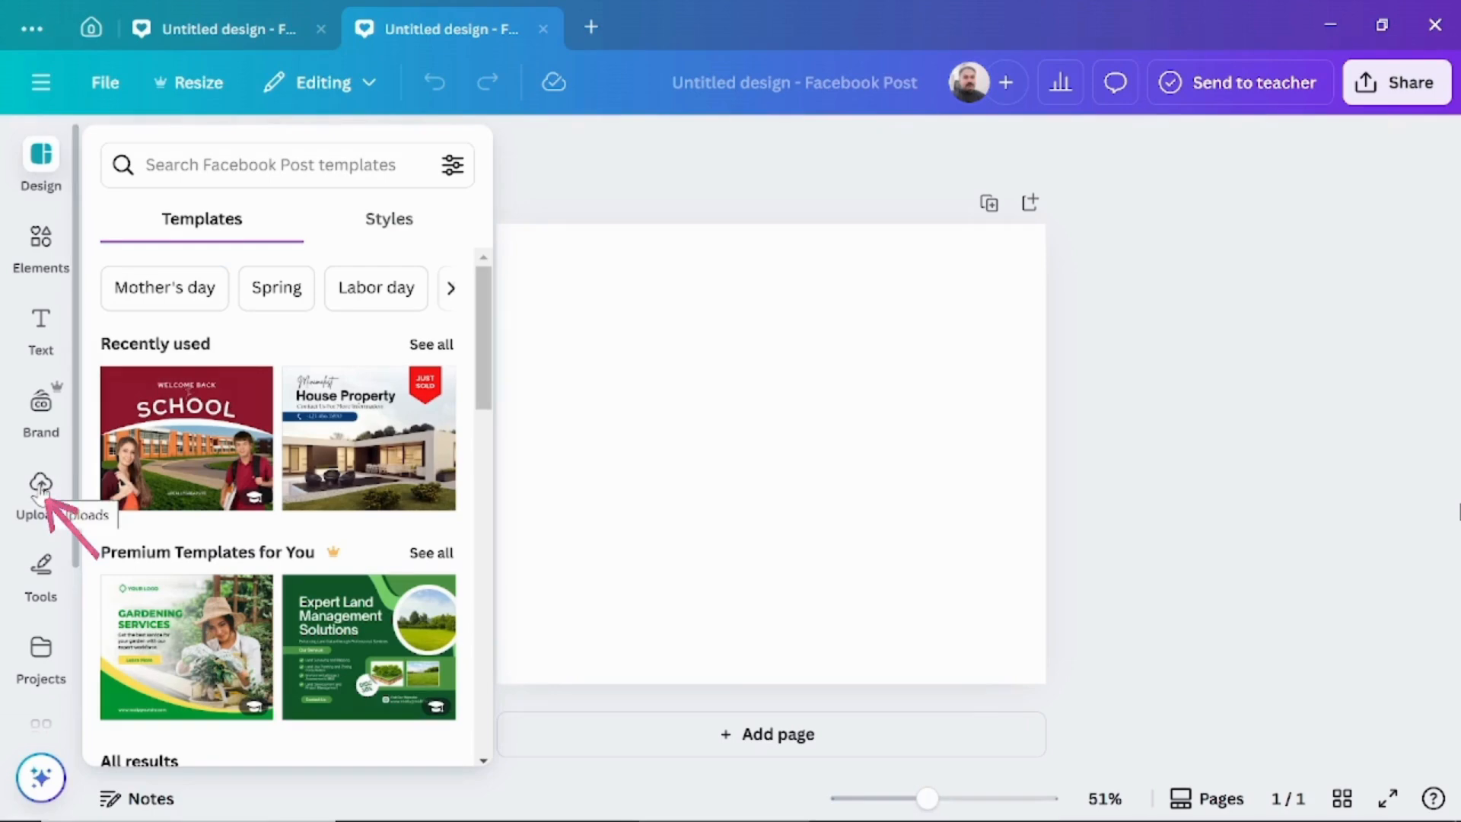
# Place the uploaded photo of the woman in jeans in the new Facebook Post design and send a white glow backward behind her.
pyautogui.click(41, 487)
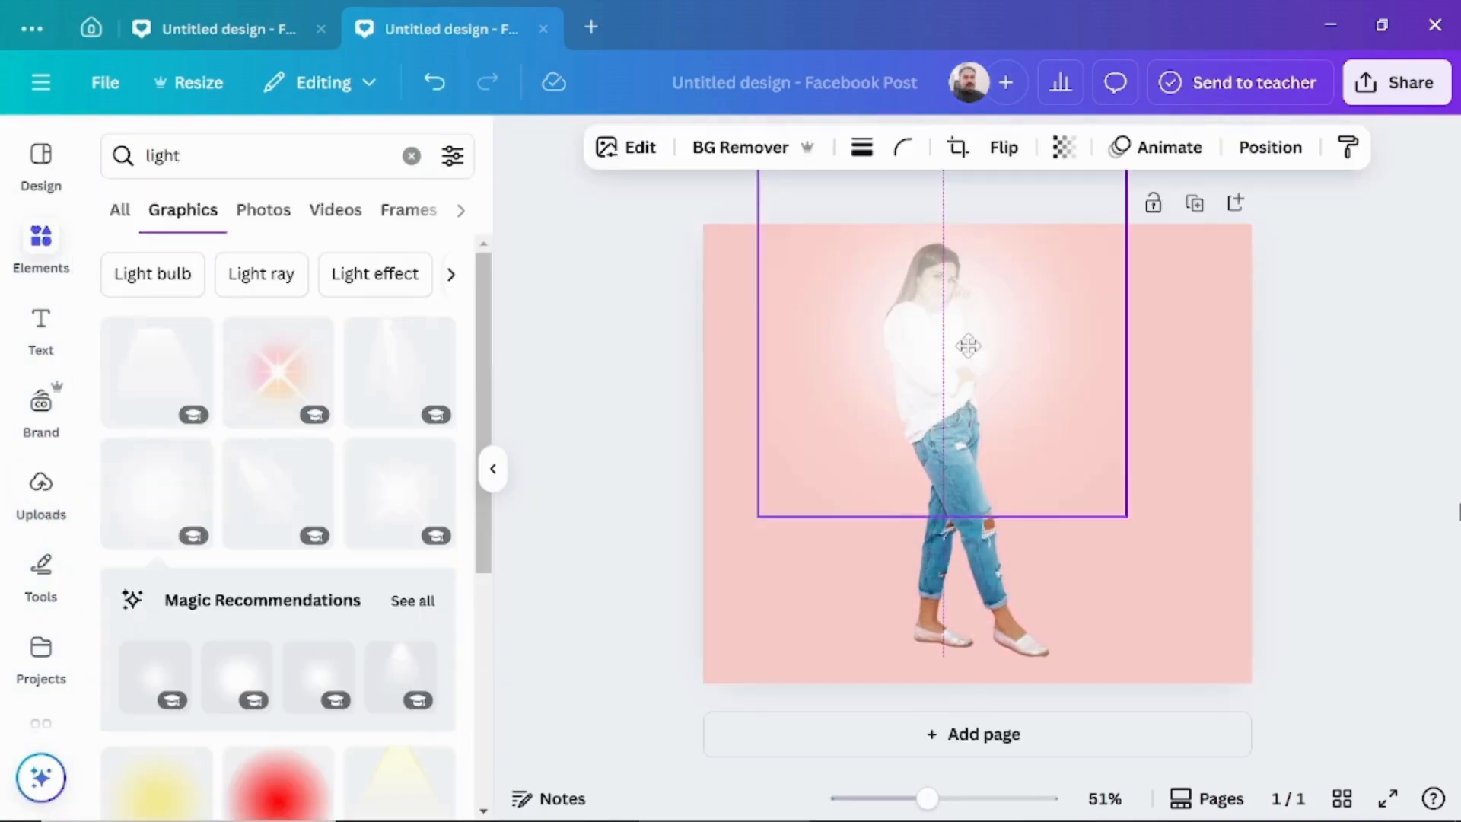
pyautogui.moveTo(942, 499); pyautogui.dragTo(943, 499)
pyautogui.rightClick(942, 341)
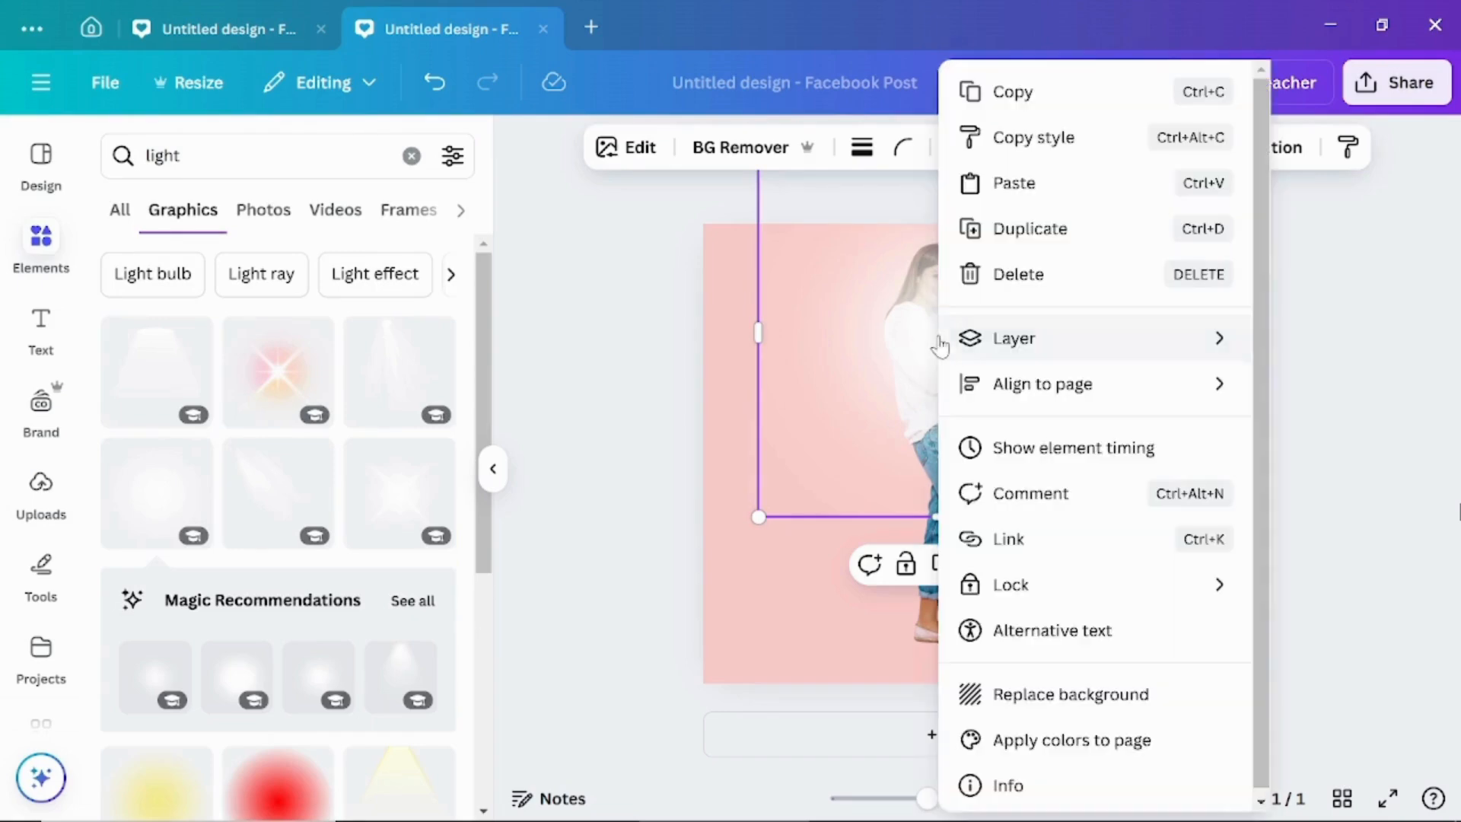
pyautogui.moveTo(946, 339)
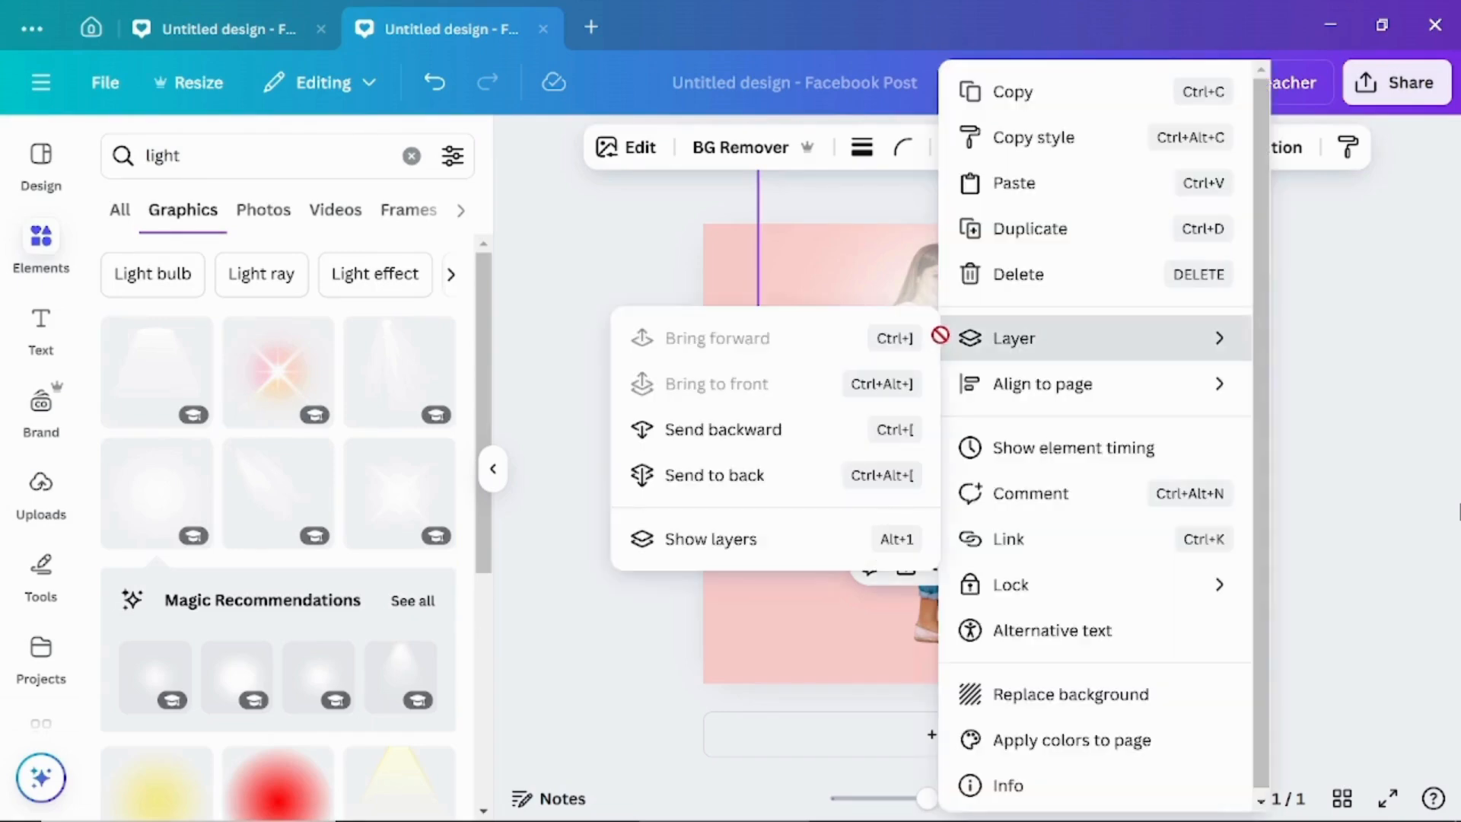
pyautogui.click(719, 431)
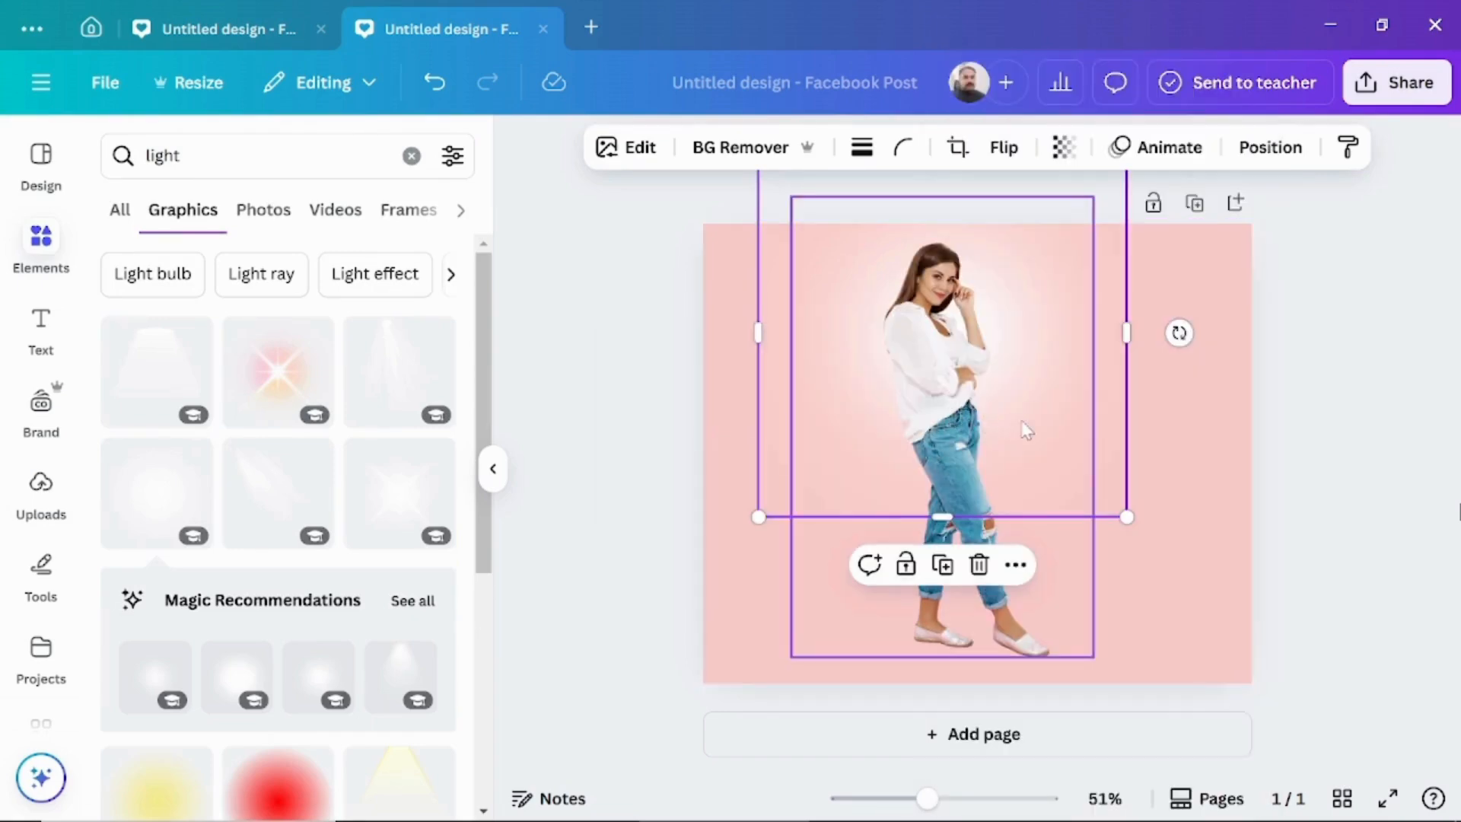
pyautogui.click(865, 462)
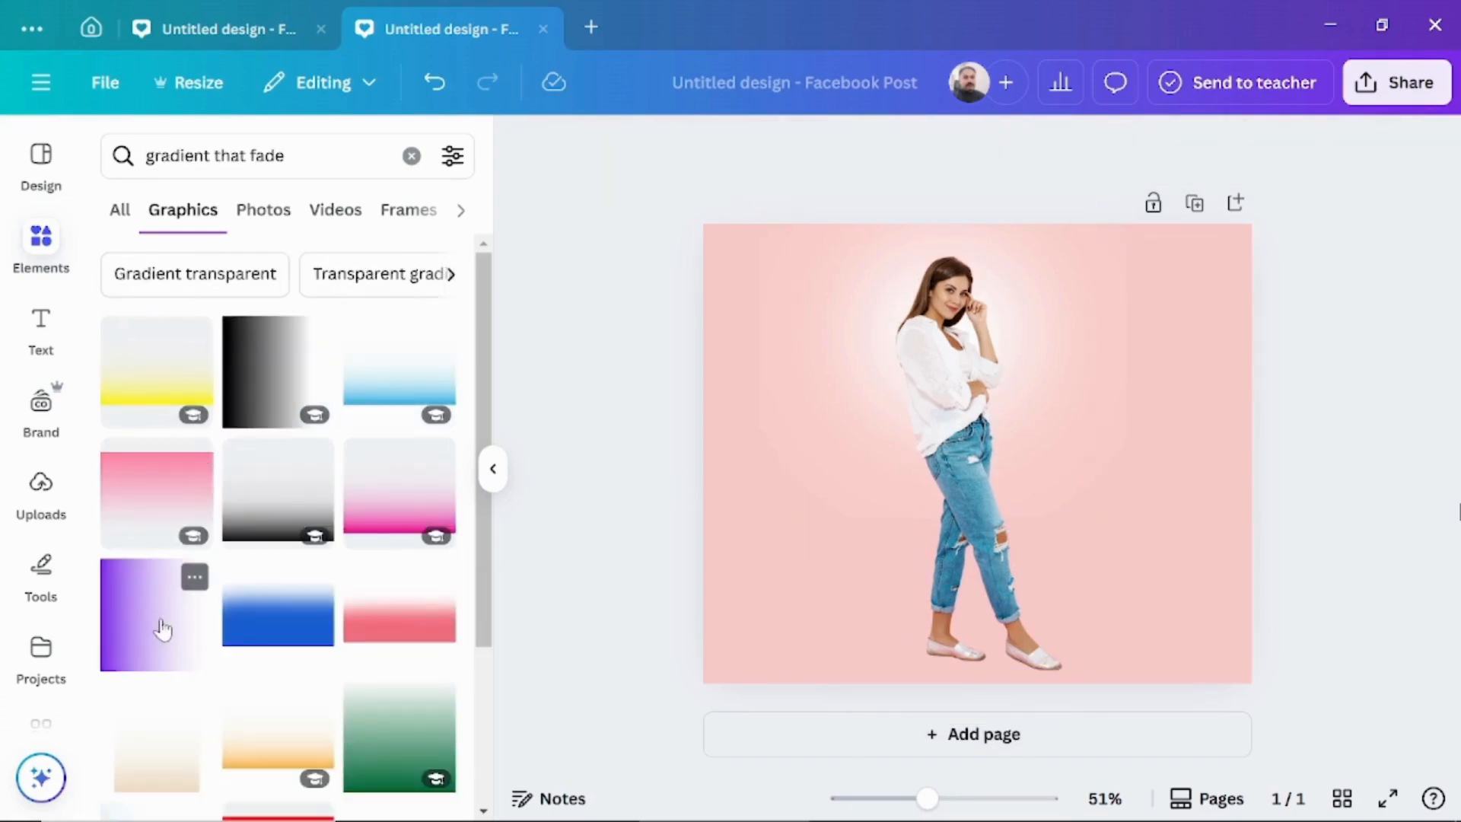
# Add the purple fading gradient over the woman in jeans, rotate its solid edge to face down and recolour it light pink.
pyautogui.click(162, 628)
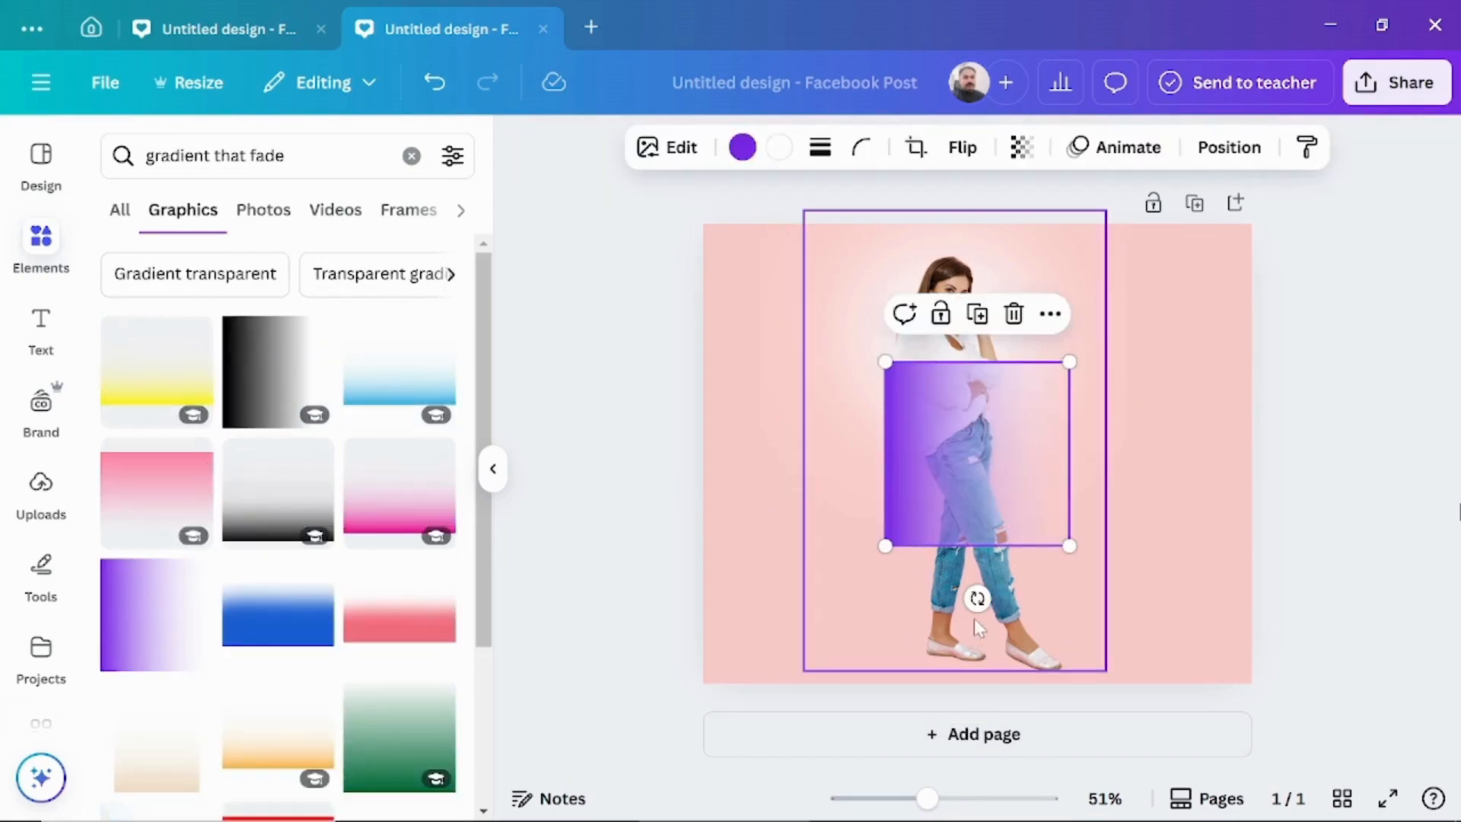
pyautogui.moveTo(977, 598); pyautogui.dragTo(1109, 489)
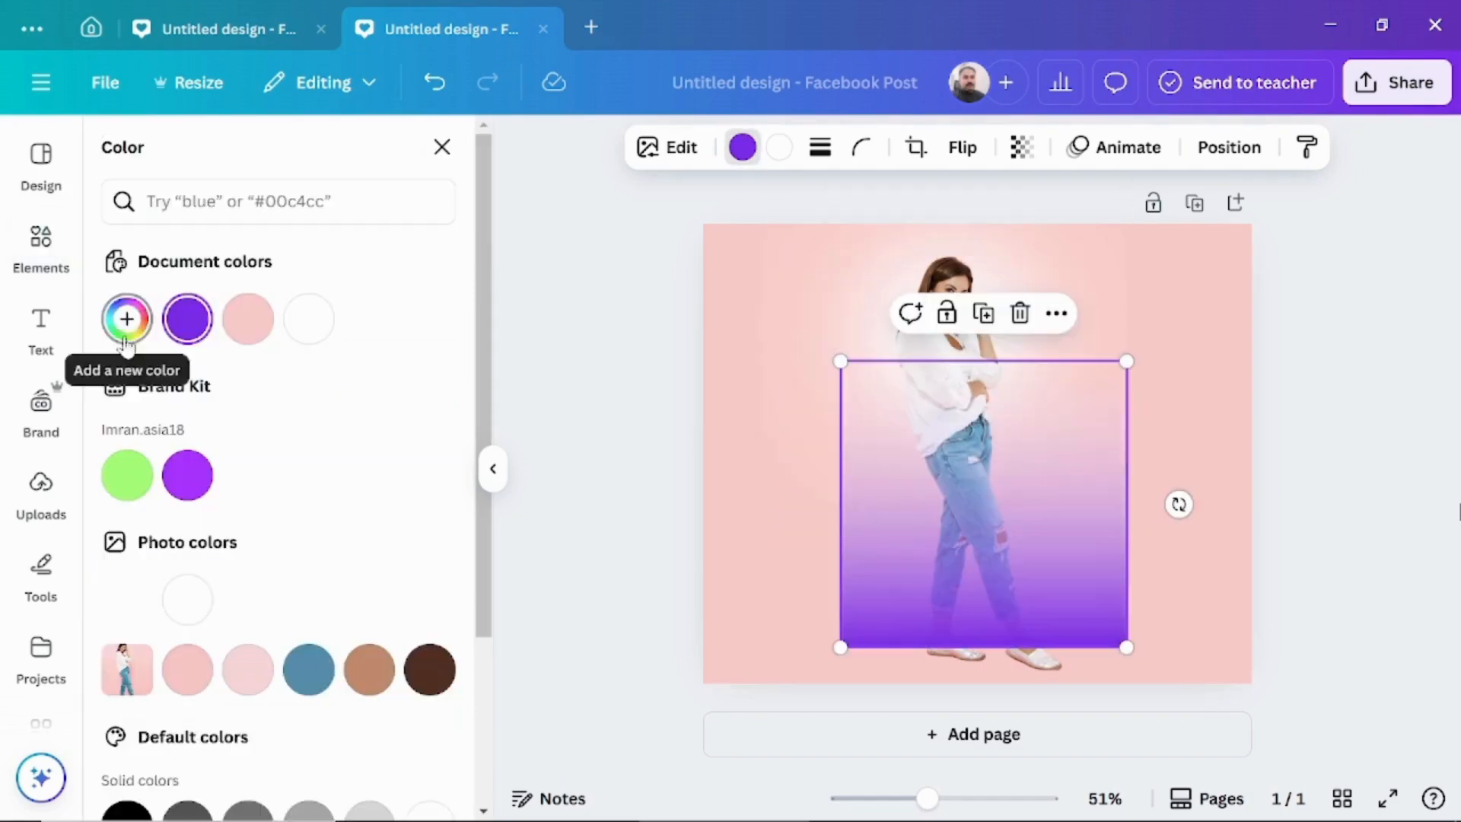
pyautogui.click(249, 326)
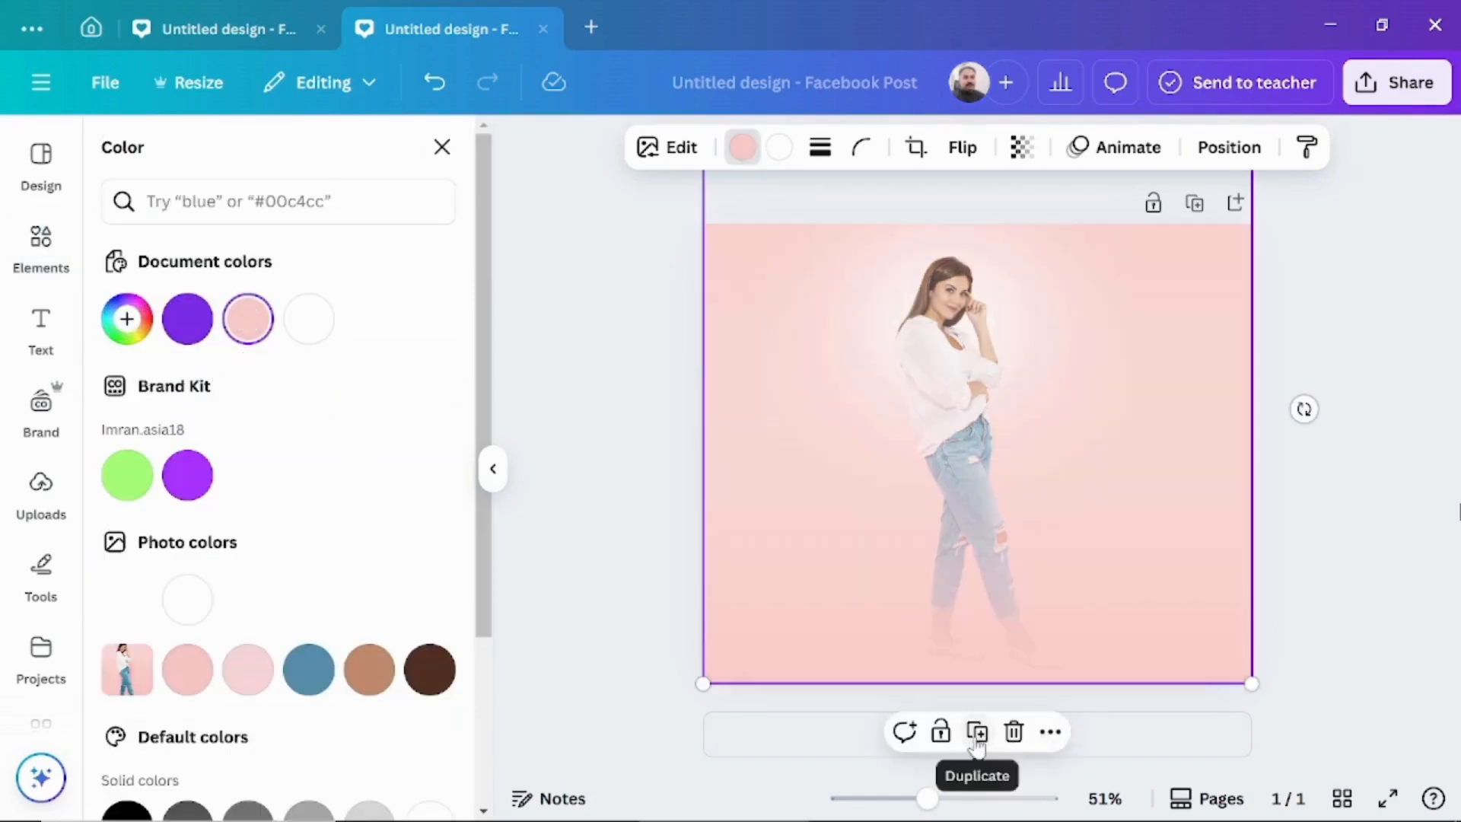
# Duplicate the light pink gradient twice and cover the whole page with the copies to fade the woman in jeans further.
pyautogui.click(977, 734)
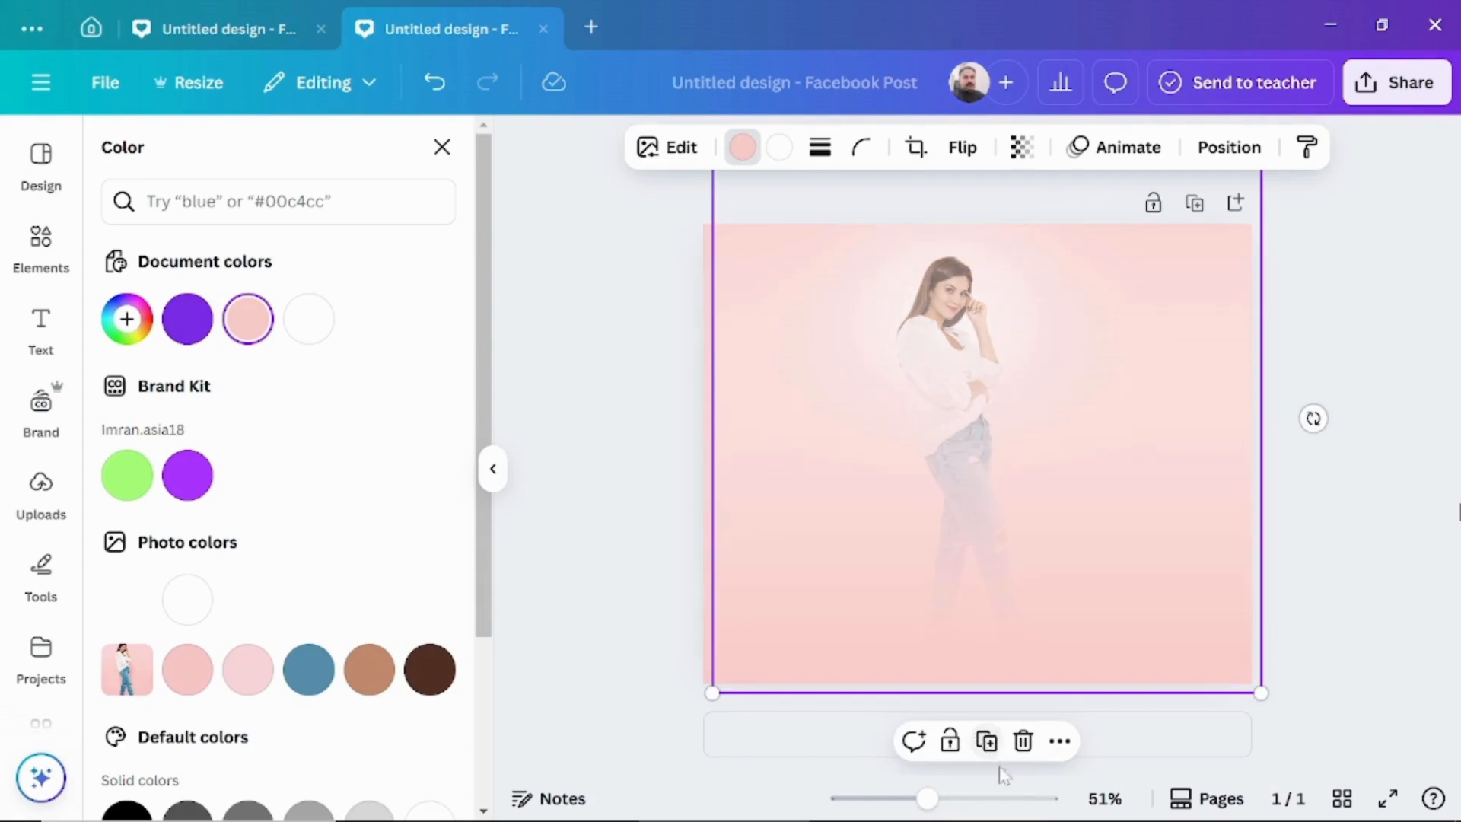
pyautogui.click(981, 738)
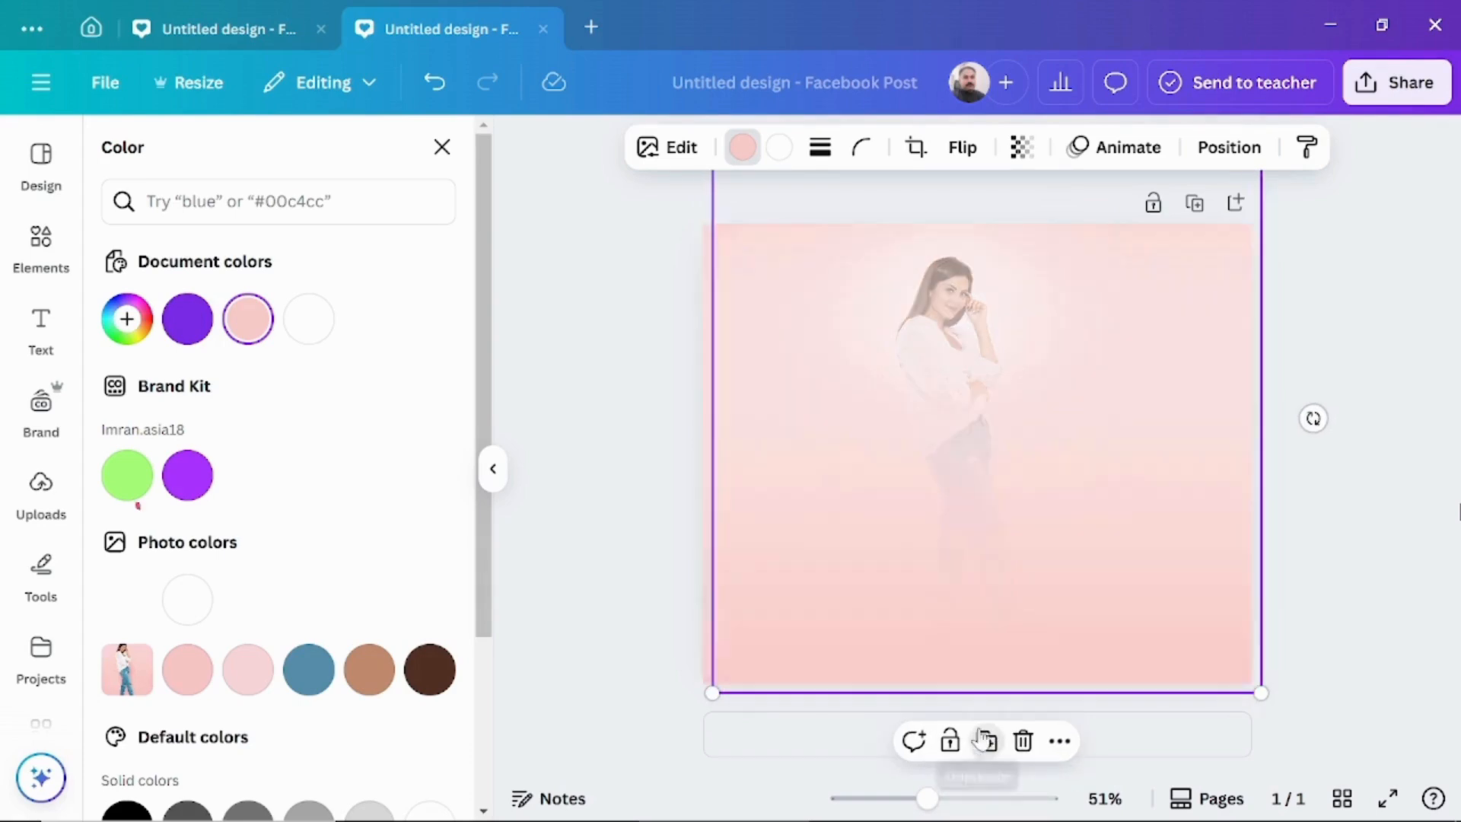
# Add the uploaded photo of the woman in jeans again, remove its background and enlarge the cutout over her faded figure.
pyautogui.click(44, 487)
pyautogui.click(140, 420)
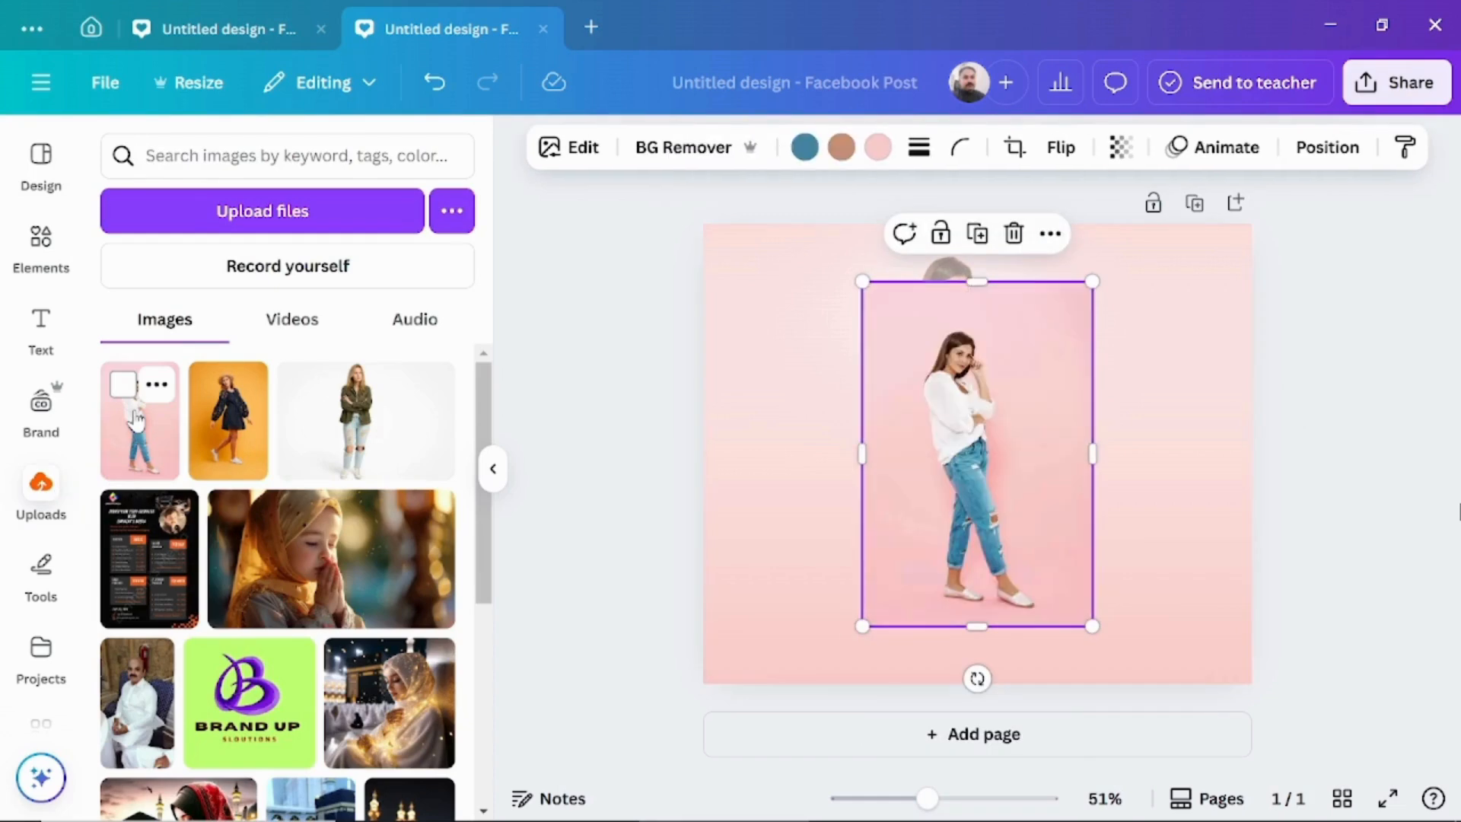
pyautogui.click(685, 148)
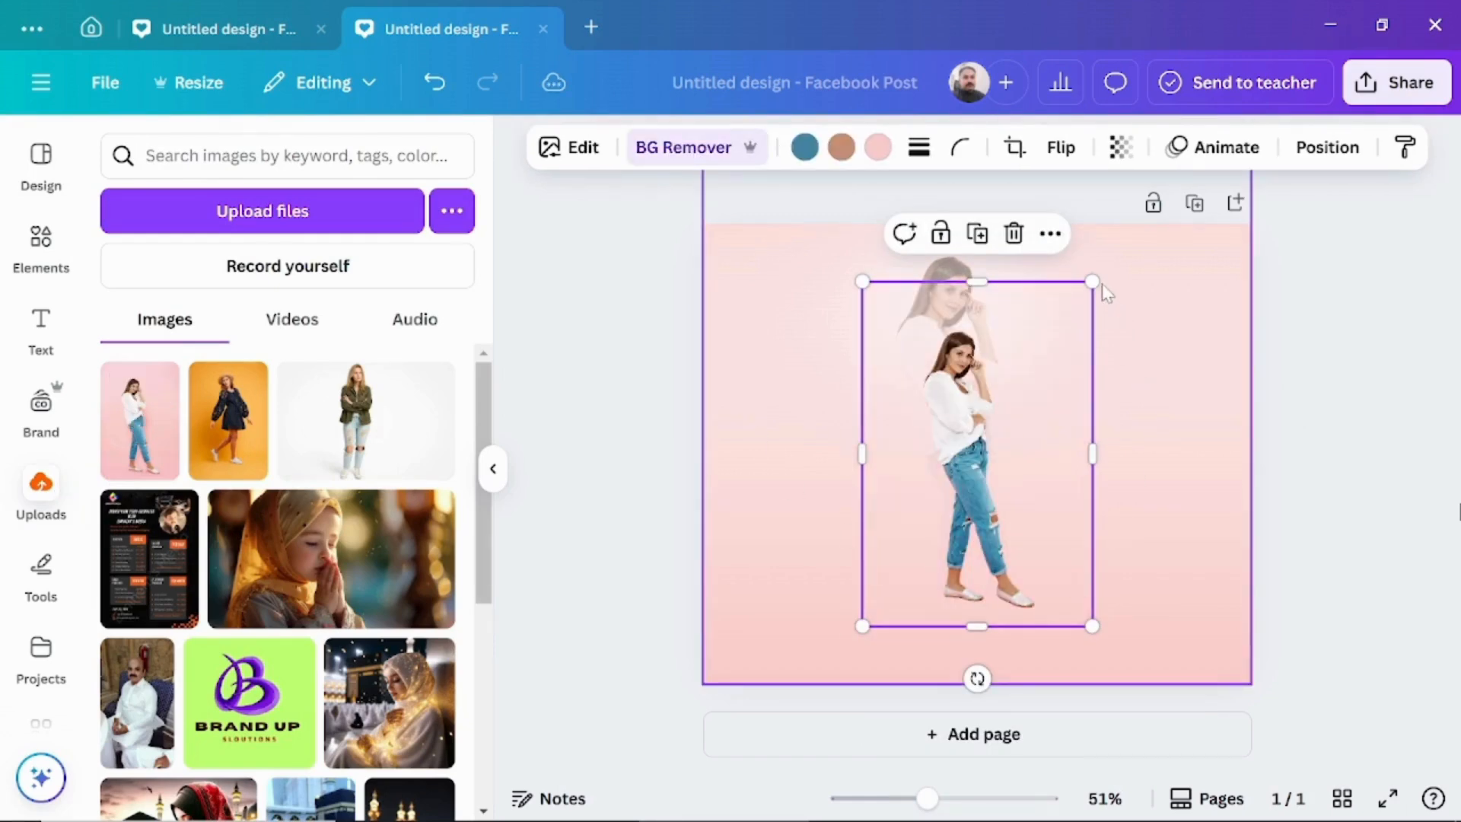
pyautogui.moveTo(1092, 282); pyautogui.dragTo(1130, 243)
pyautogui.click(1226, 261)
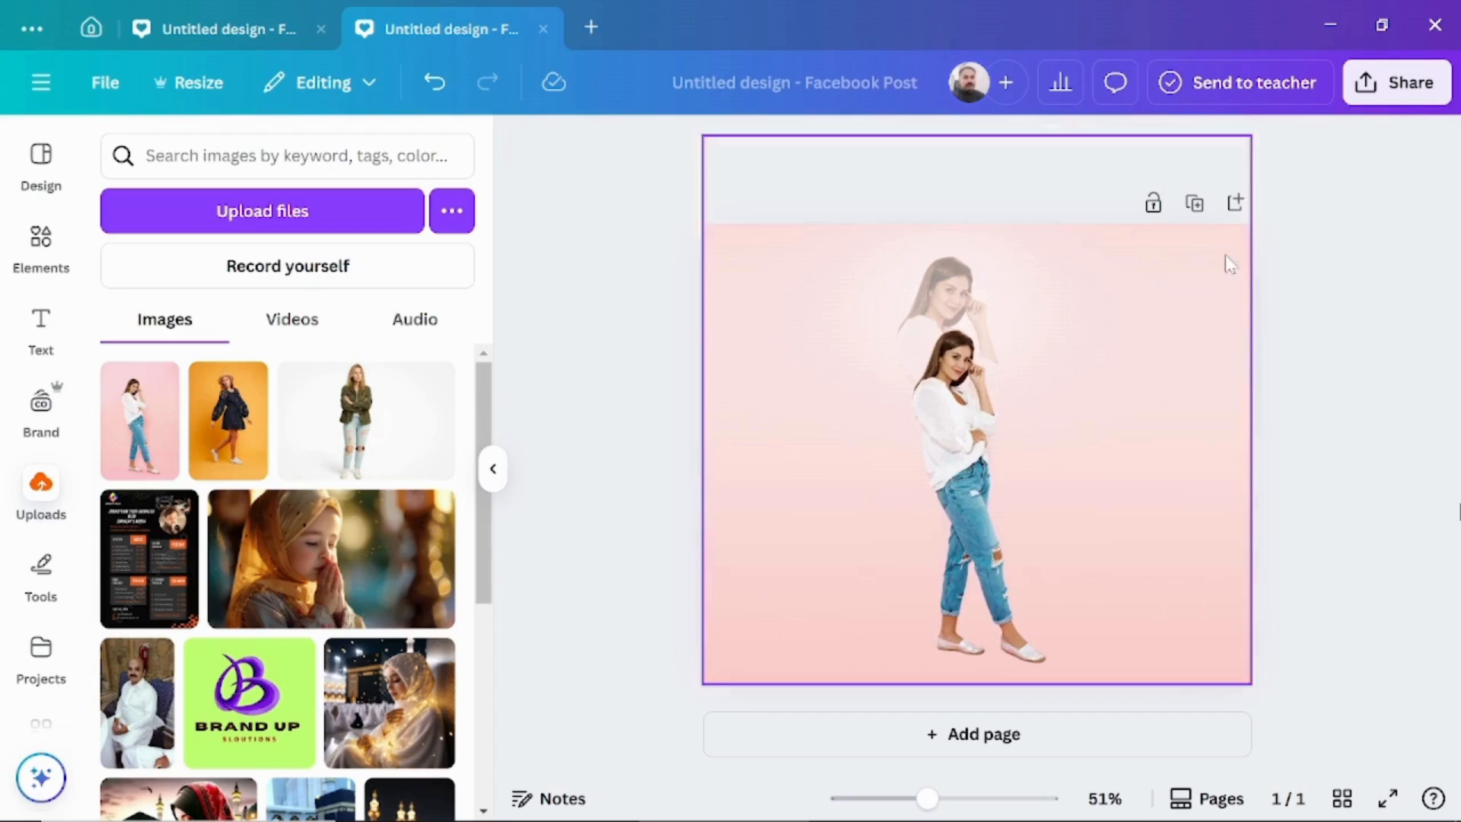
# Download the pink design as a PNG.
pyautogui.click(1409, 86)
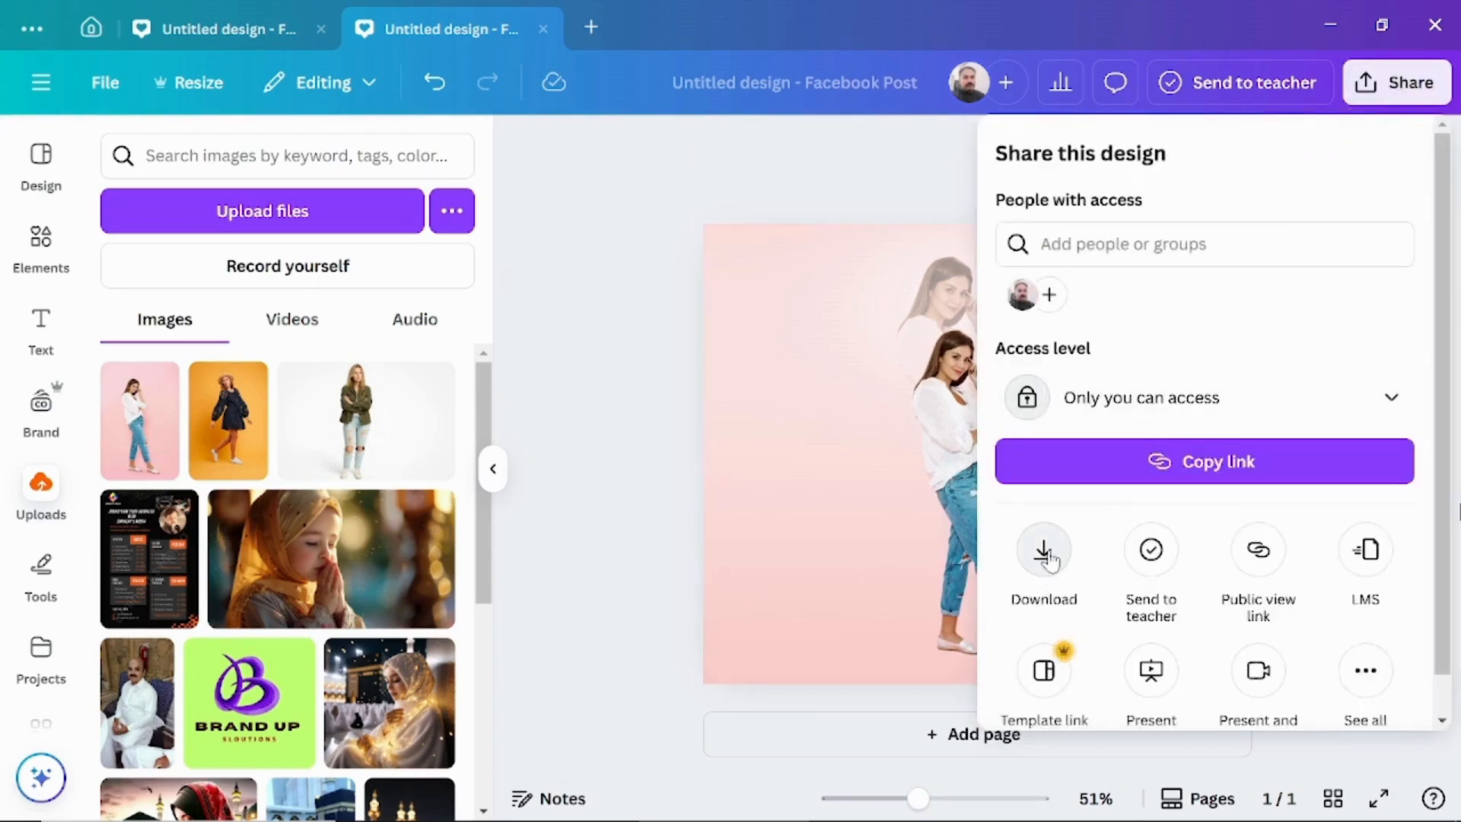
pyautogui.click(1044, 552)
pyautogui.click(1149, 599)
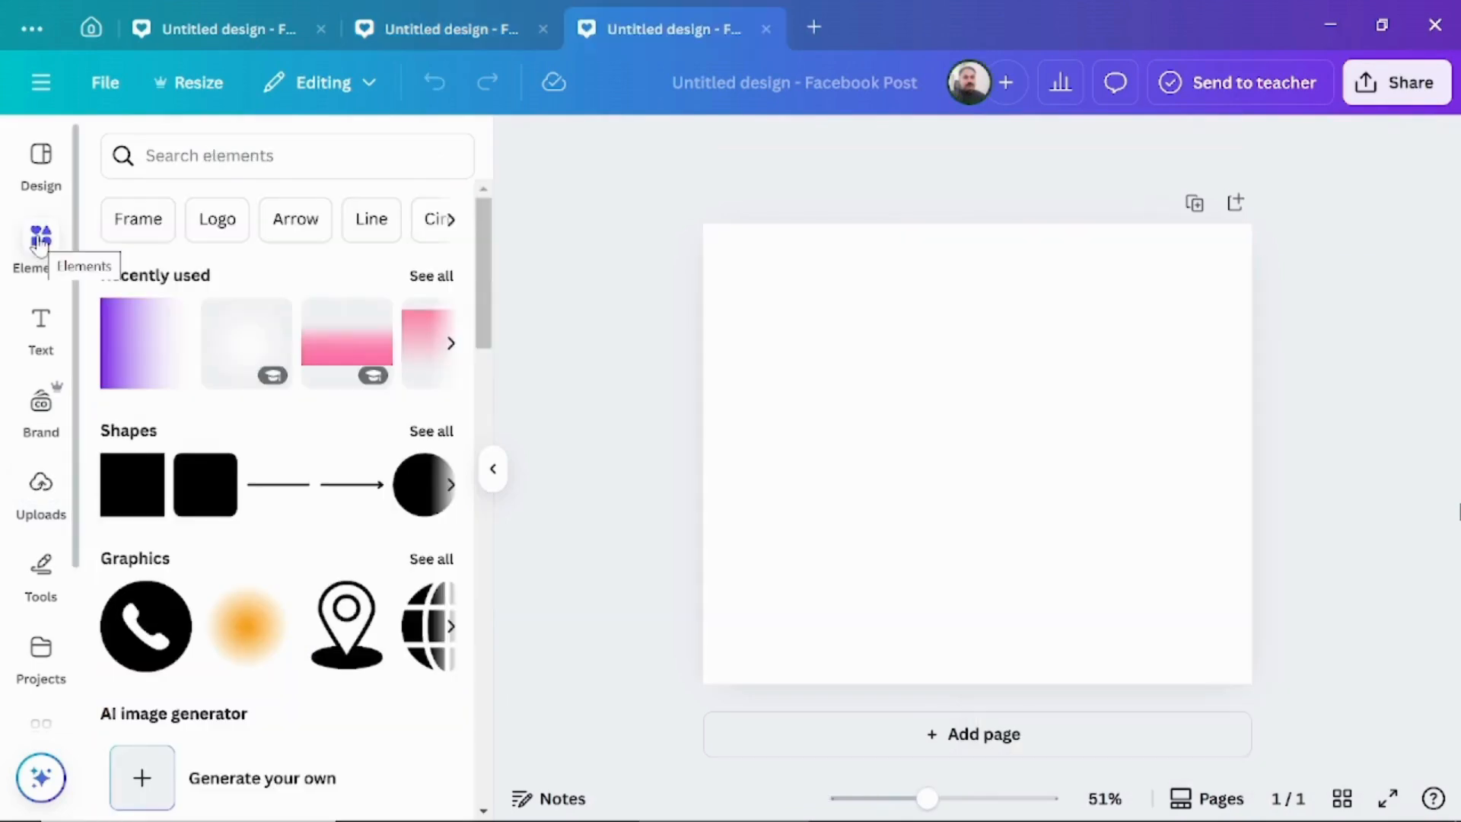
# Place the uploaded photo of the woman in the green jacket in the new Facebook Post, remove its background and colour the page light green.
pyautogui.click(40, 498)
pyautogui.press('r')
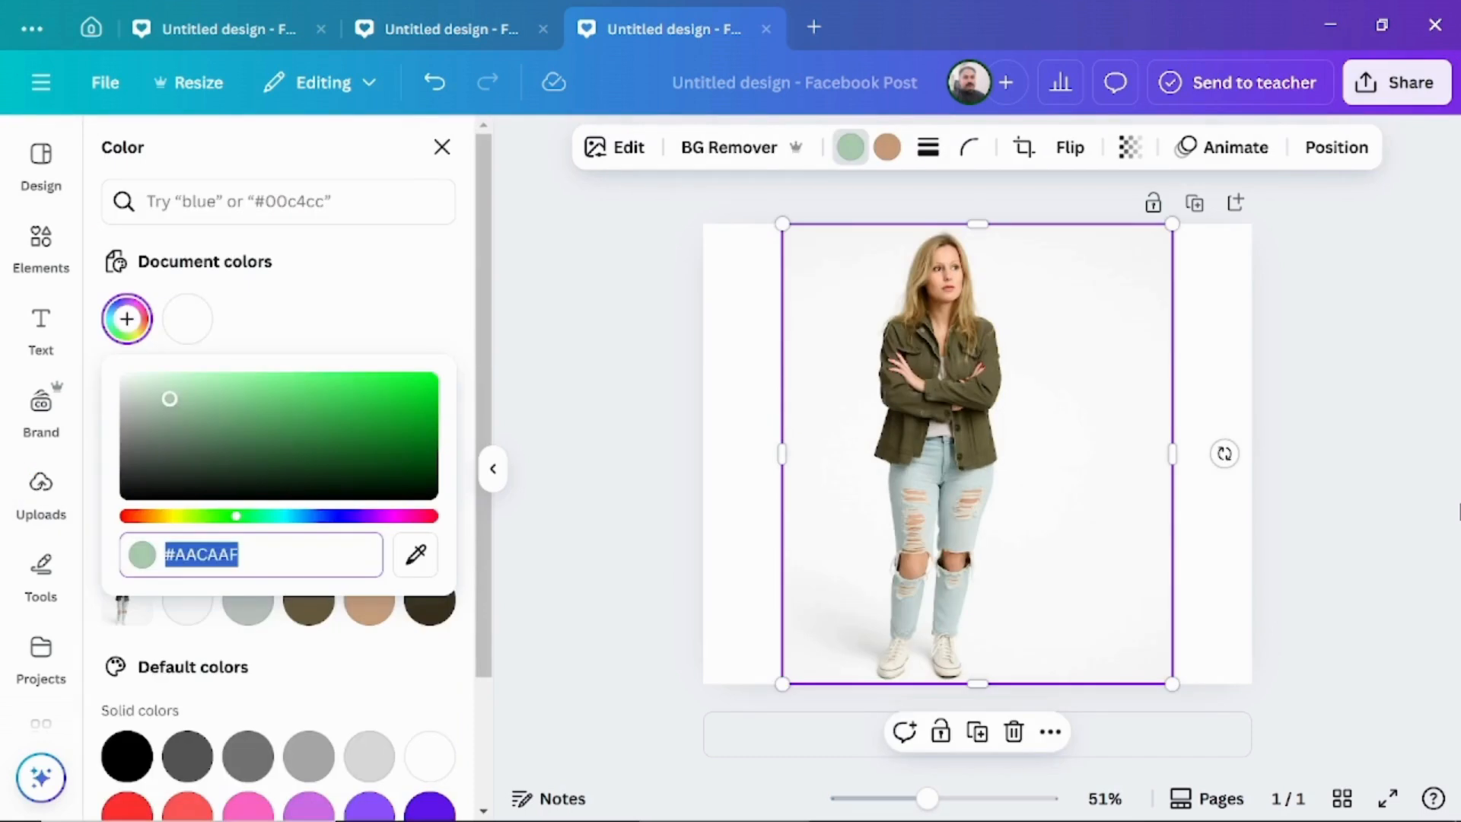
pyautogui.click(296, 417)
# Add the purple fading gradient over the woman in the green jacket, rotate its solid edge to face down and enlarge it.
pyautogui.click(41, 242)
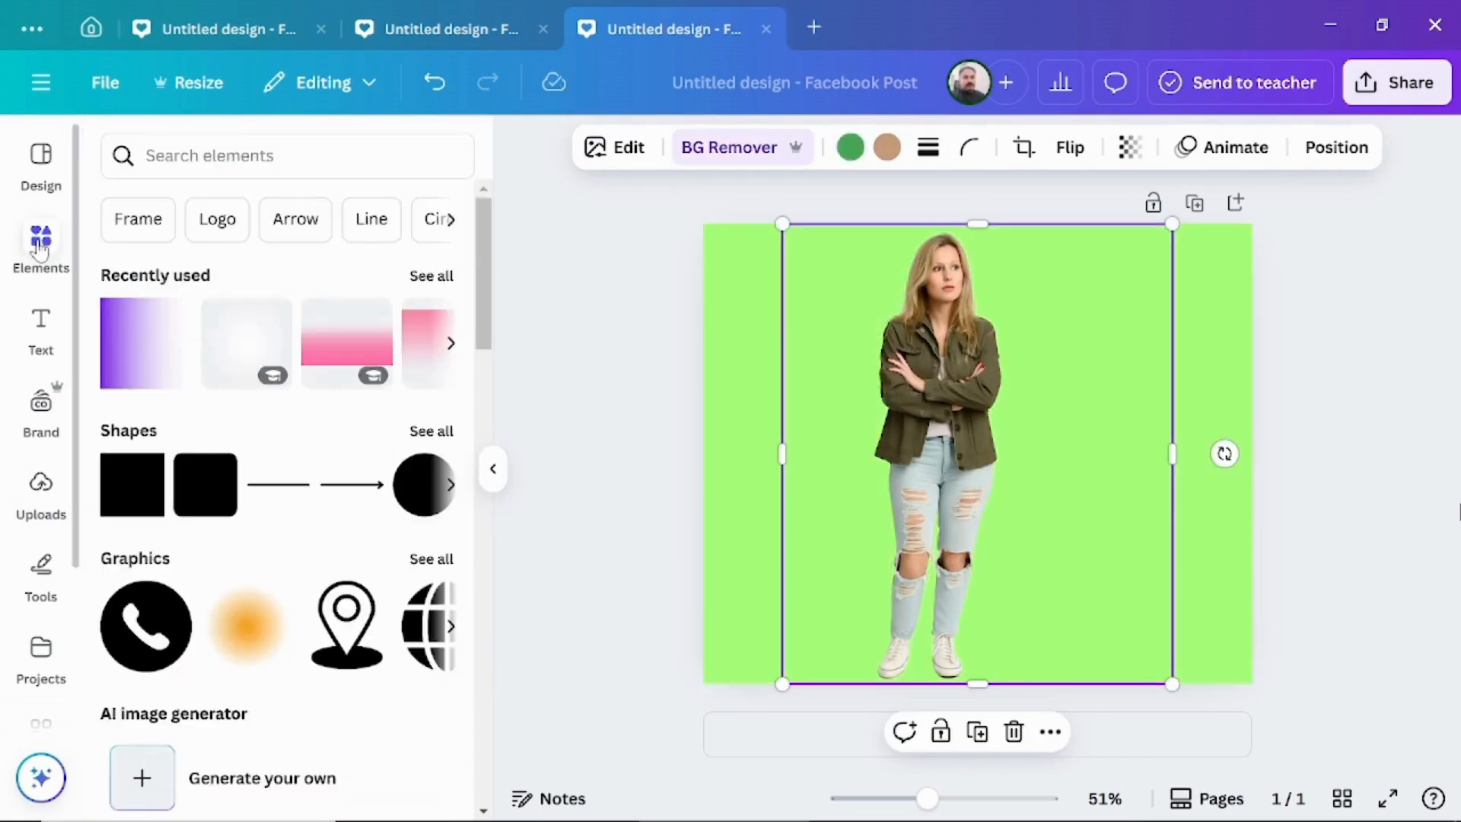
pyautogui.click(153, 342)
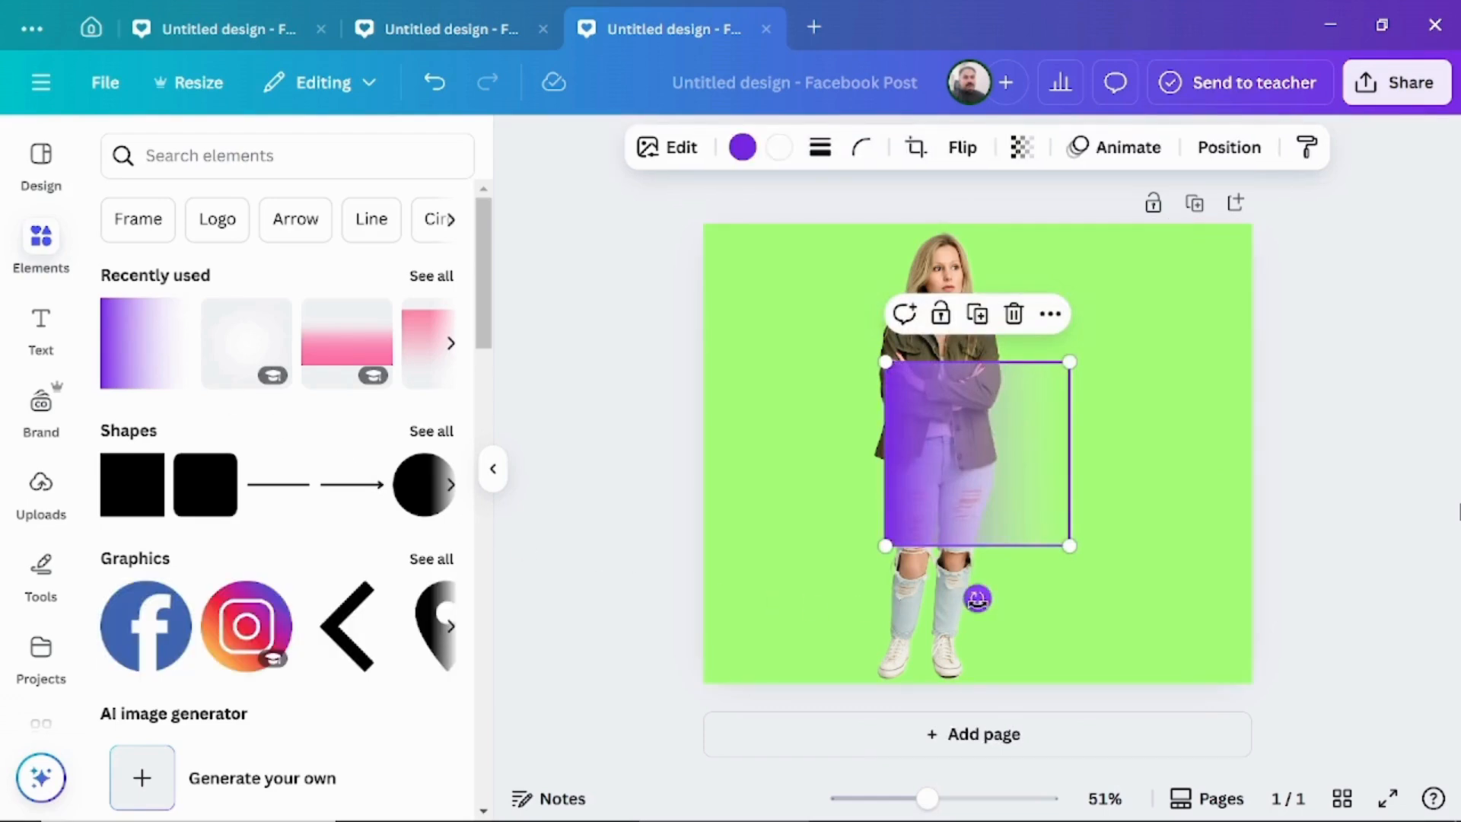
pyautogui.moveTo(977, 598); pyautogui.dragTo(1057, 555)
pyautogui.moveTo(1067, 547); pyautogui.dragTo(1303, 682)
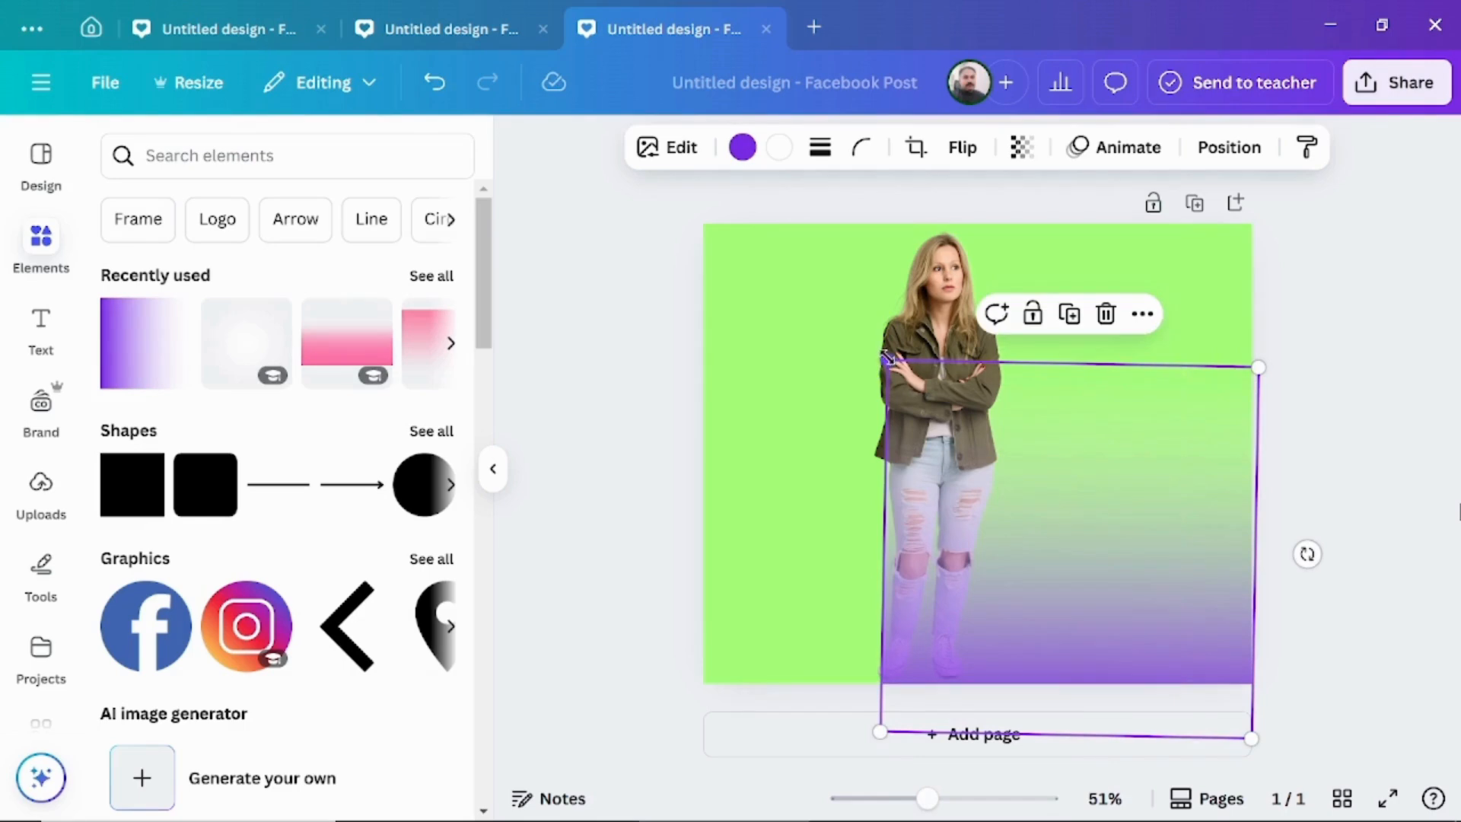
pyautogui.moveTo(879, 358); pyautogui.dragTo(636, 294)
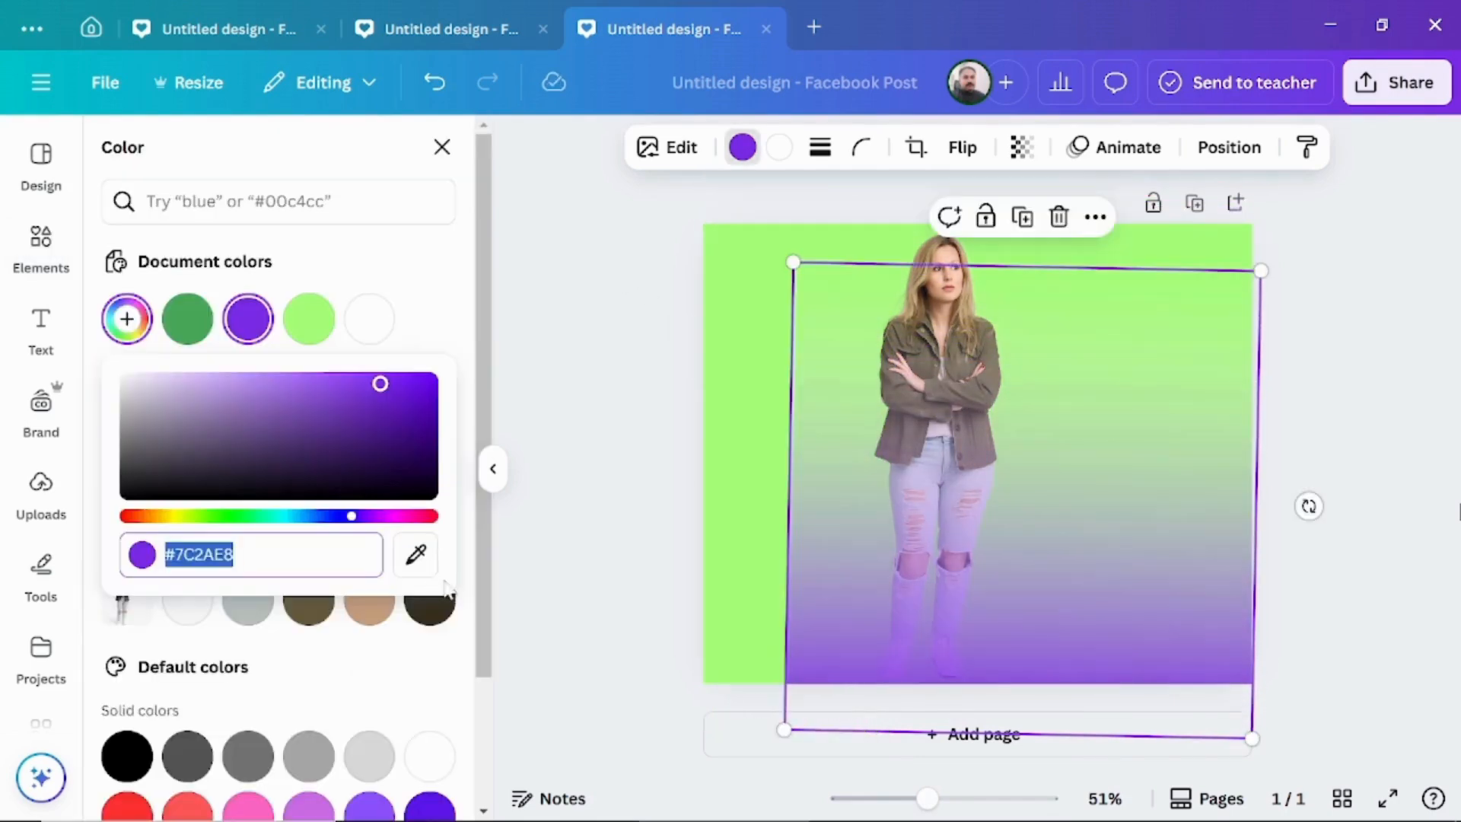
# Recolour the gradient to the page's light green #A8FF7A and enlarge it to span the full page width.
pyautogui.click(417, 562)
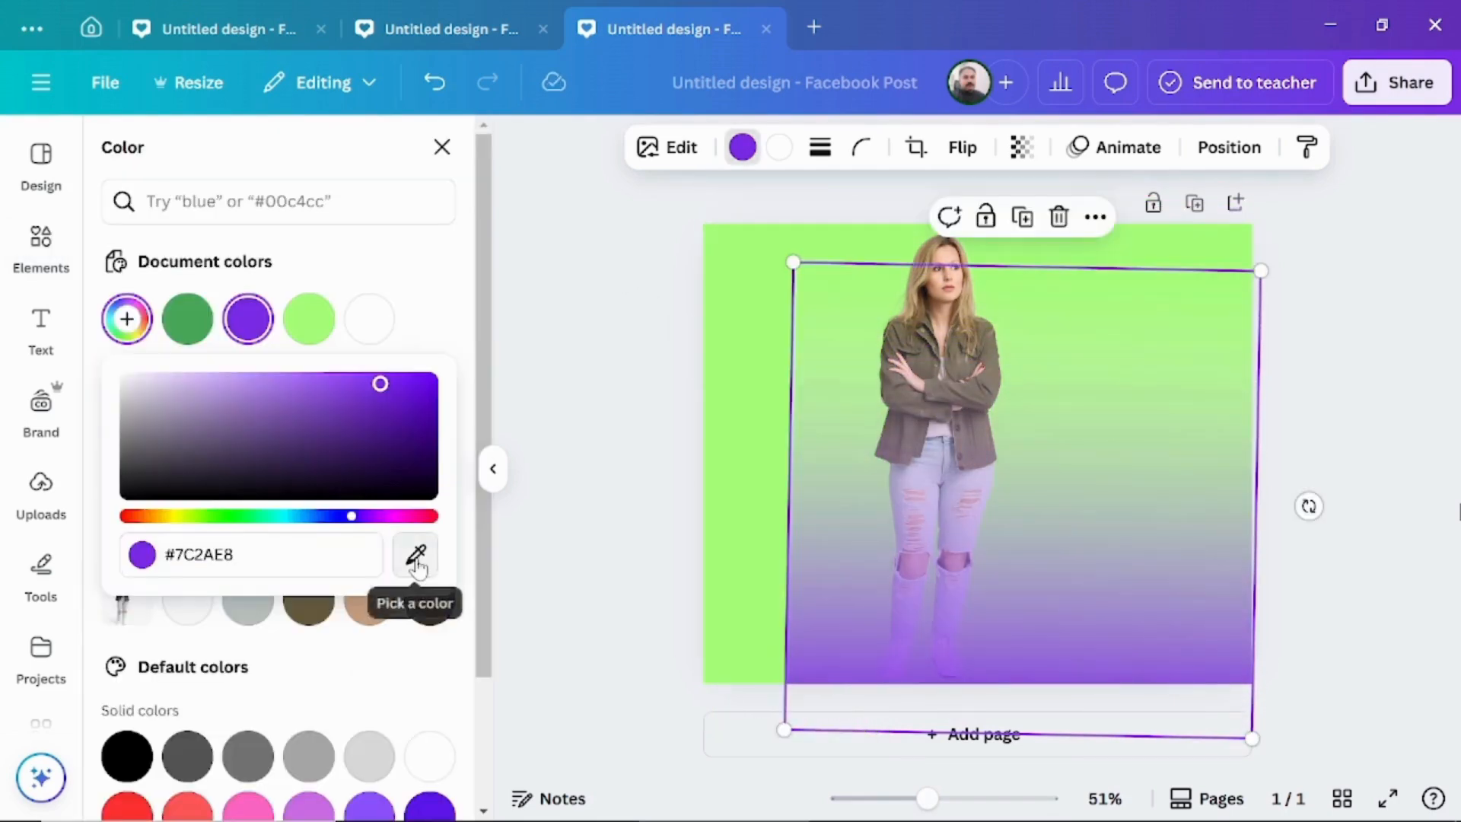
pyautogui.click(764, 518)
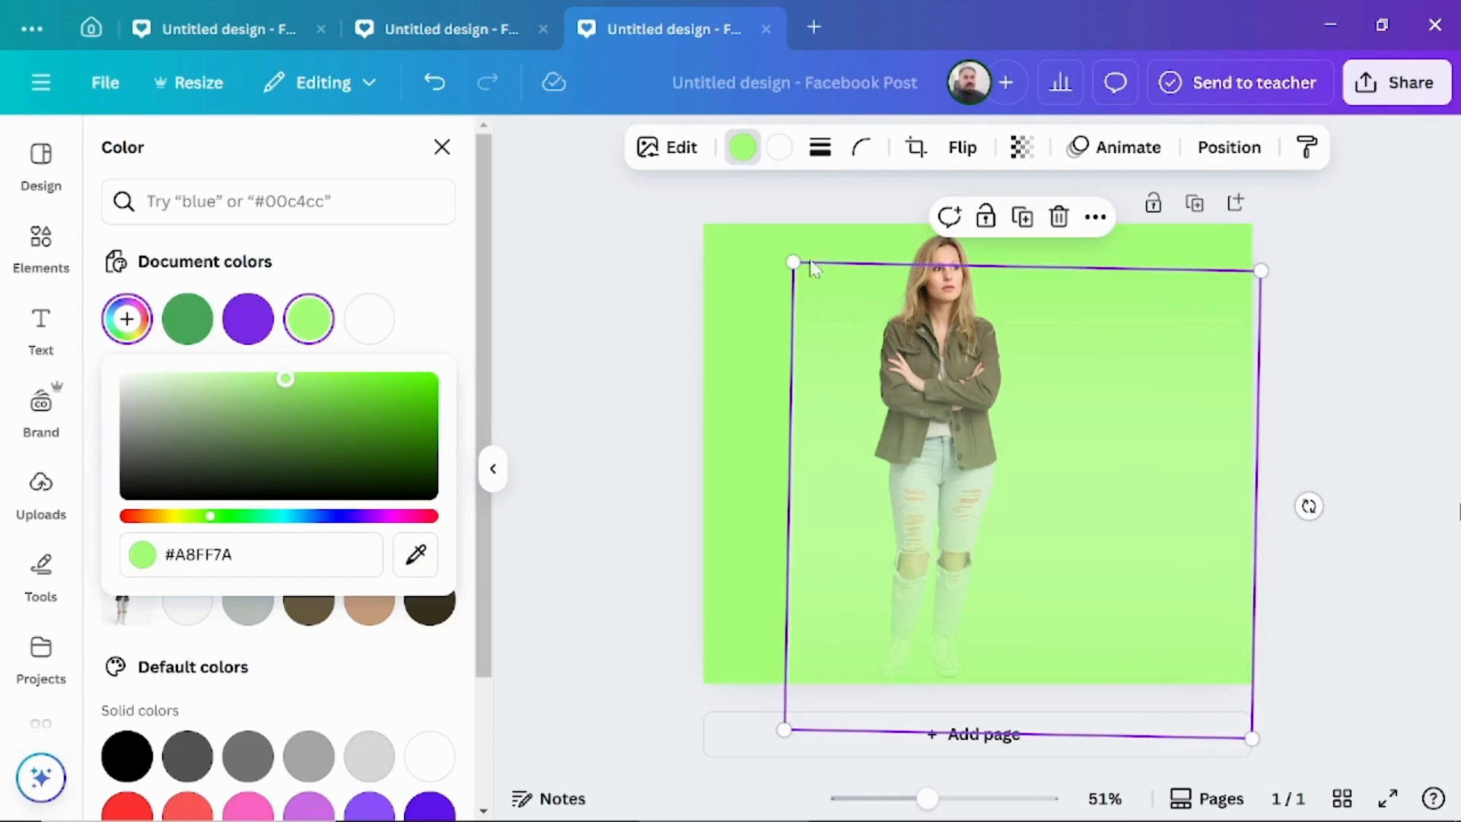
pyautogui.moveTo(798, 260); pyautogui.dragTo(691, 228)
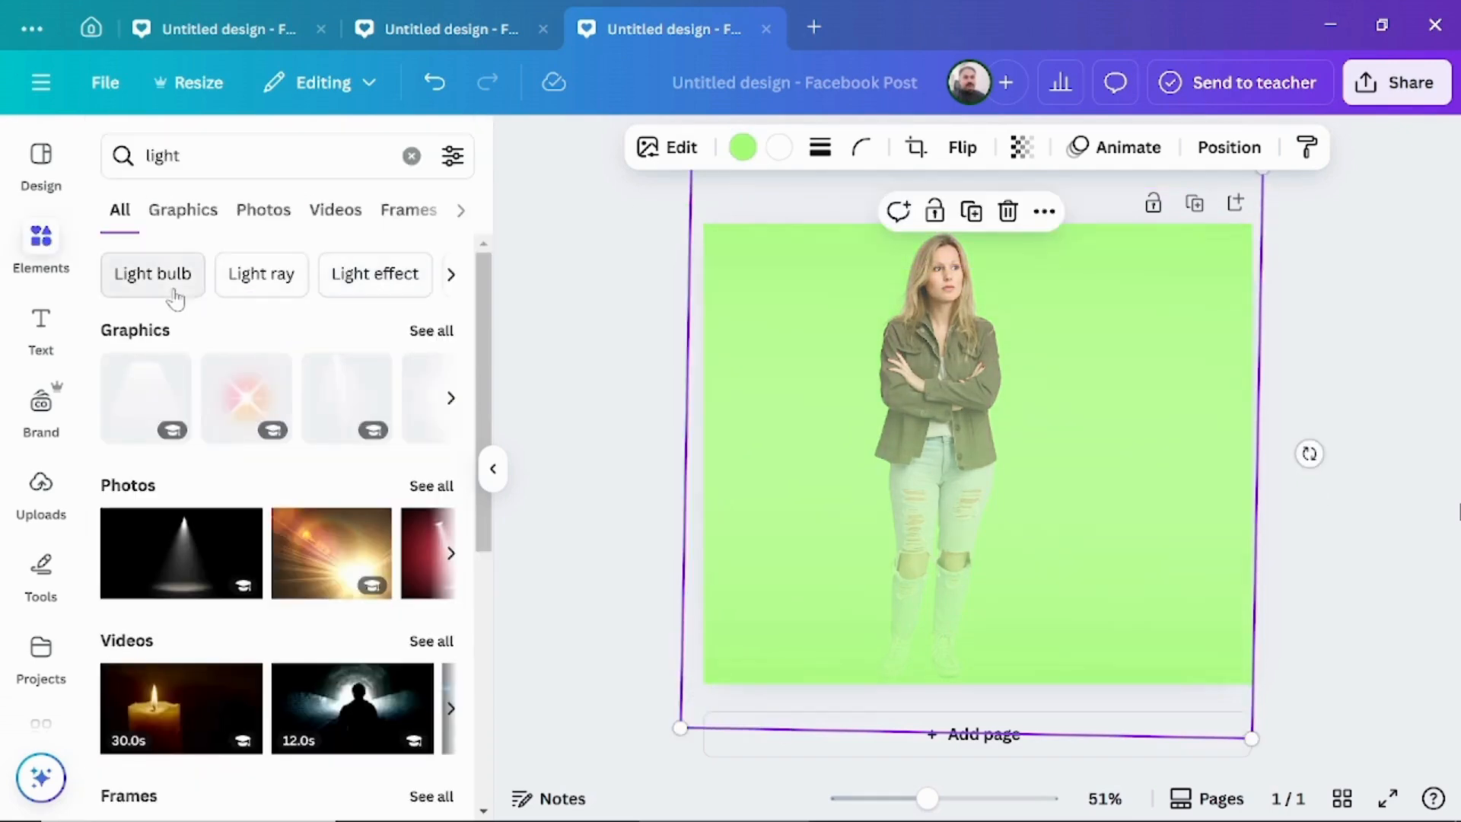
# Add a round white glow from the "light" graphics around the woman's head and move its layer beneath her cutout.
pyautogui.click(183, 213)
pyautogui.click(163, 493)
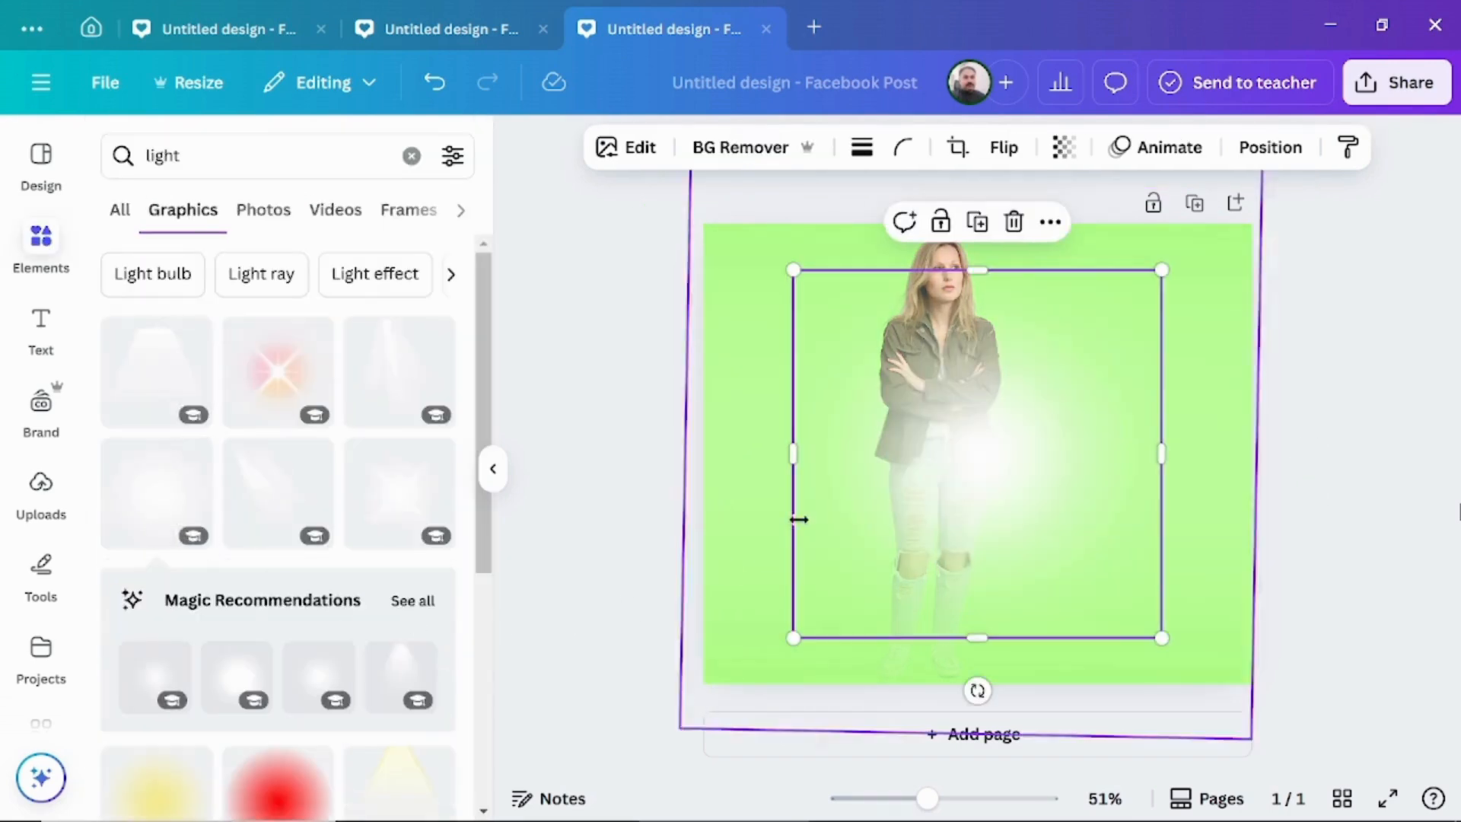
pyautogui.moveTo(994, 473); pyautogui.dragTo(944, 351)
pyautogui.rightClick(949, 349)
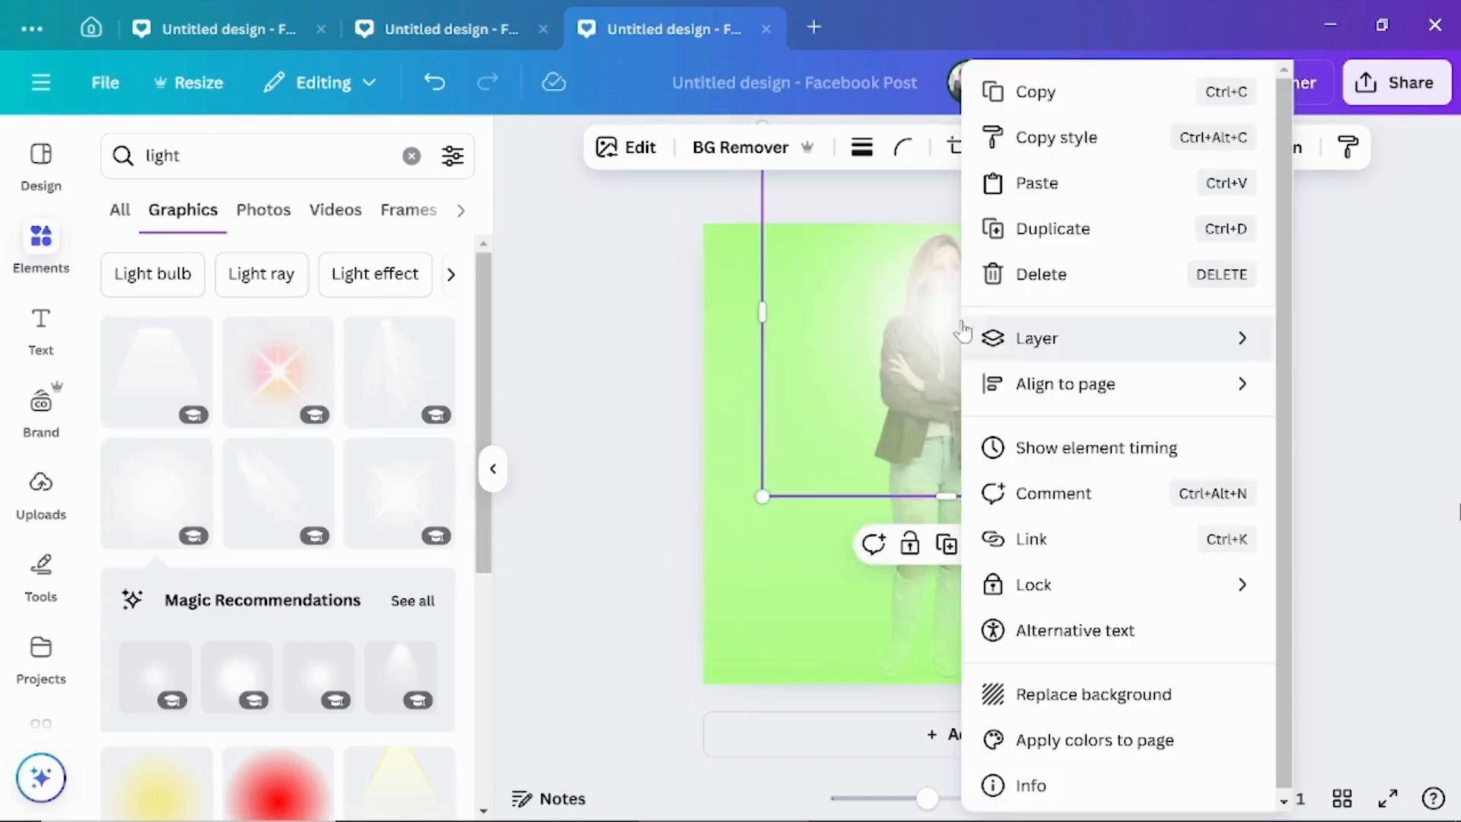
pyautogui.moveTo(962, 319)
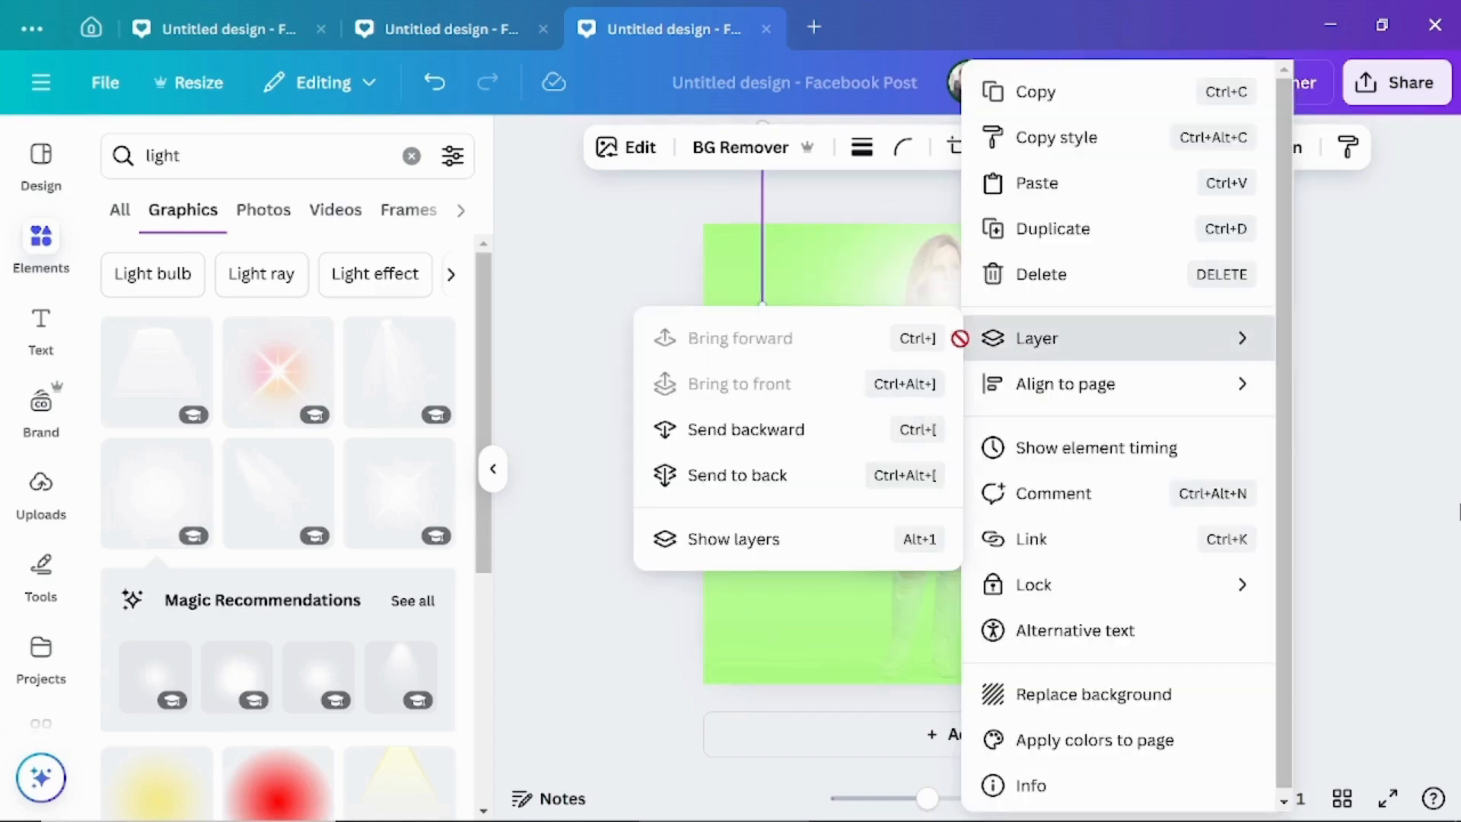
pyautogui.click(738, 541)
pyautogui.moveTo(304, 343); pyautogui.dragTo(360, 524)
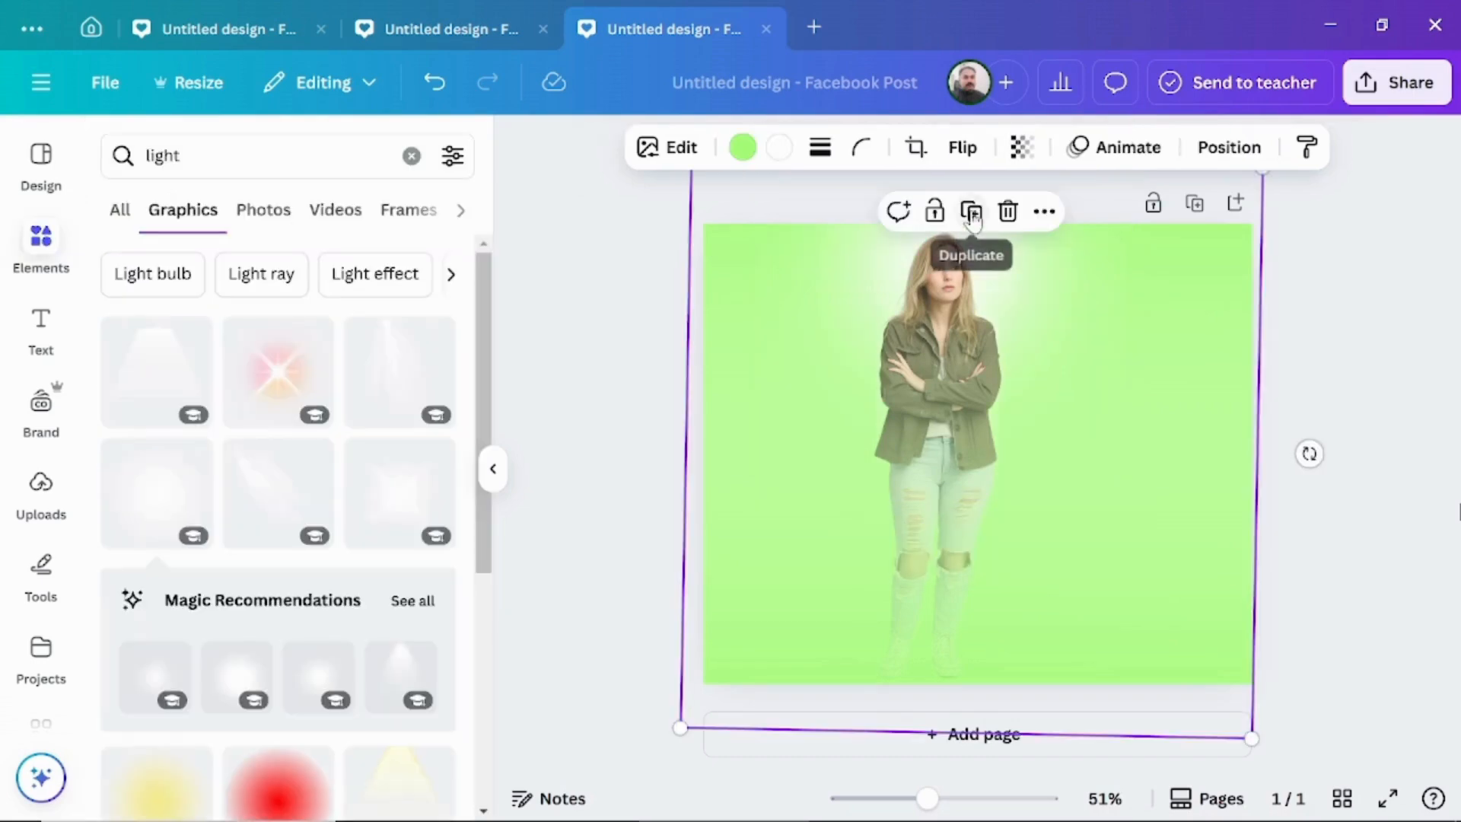
# Duplicate the light green gradient twice to fade the woman in the green jacket further.
pyautogui.click(975, 221)
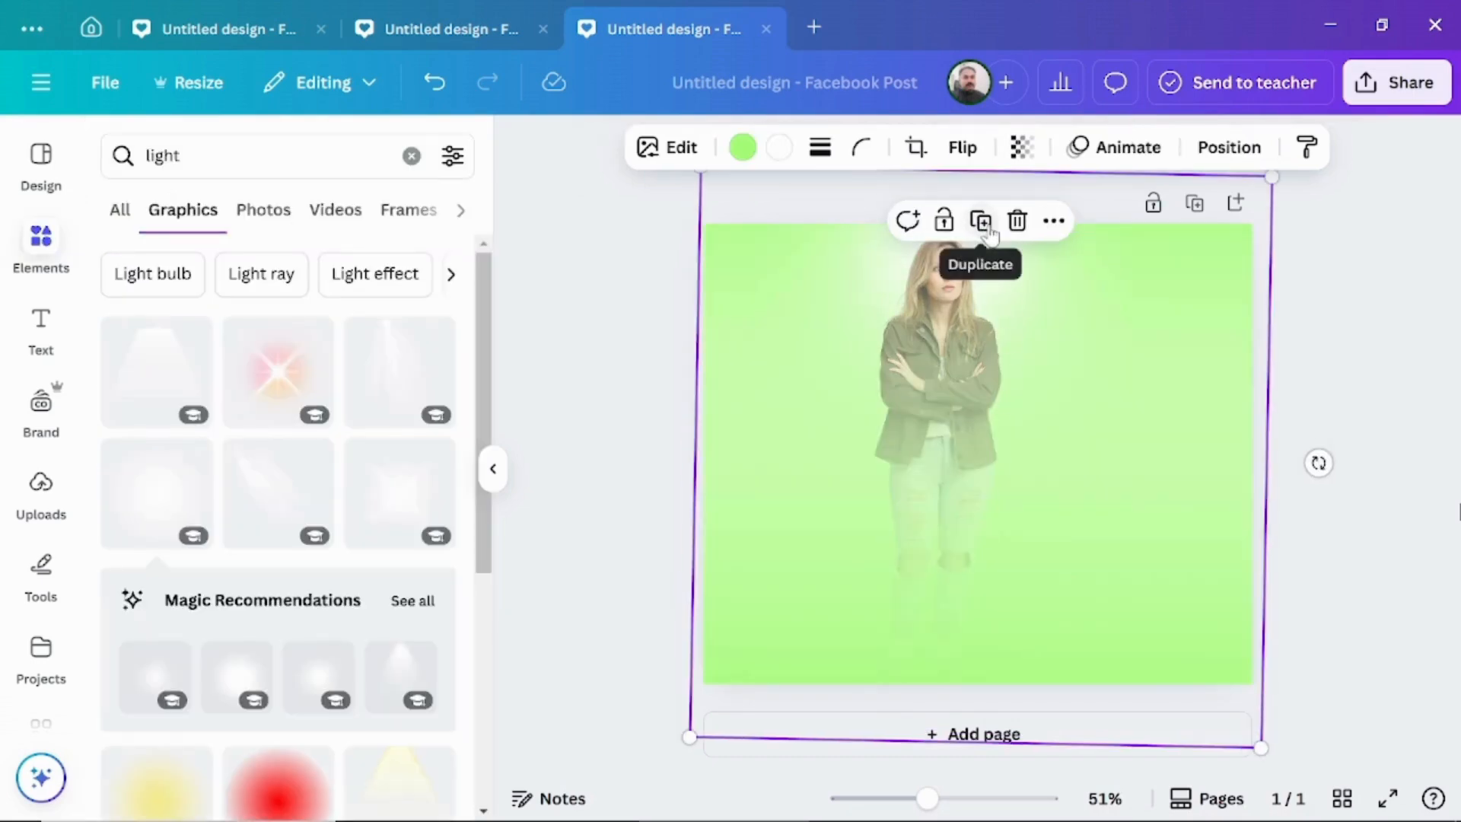
pyautogui.click(986, 223)
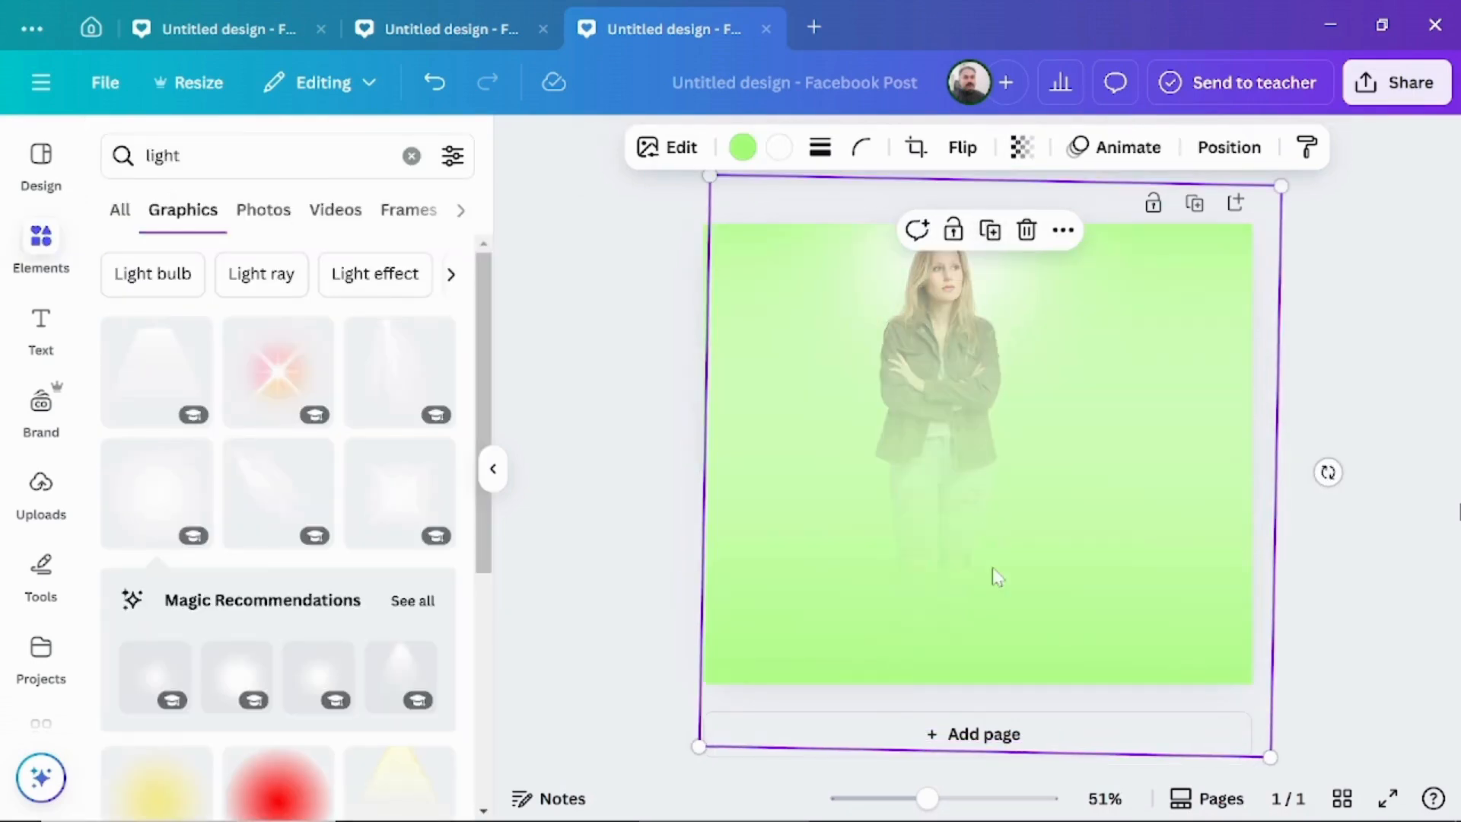
# Add the uploaded photo of the woman in the green jacket again, remove its background and enlarge the cutout over her faded figure.
pyautogui.click(43, 496)
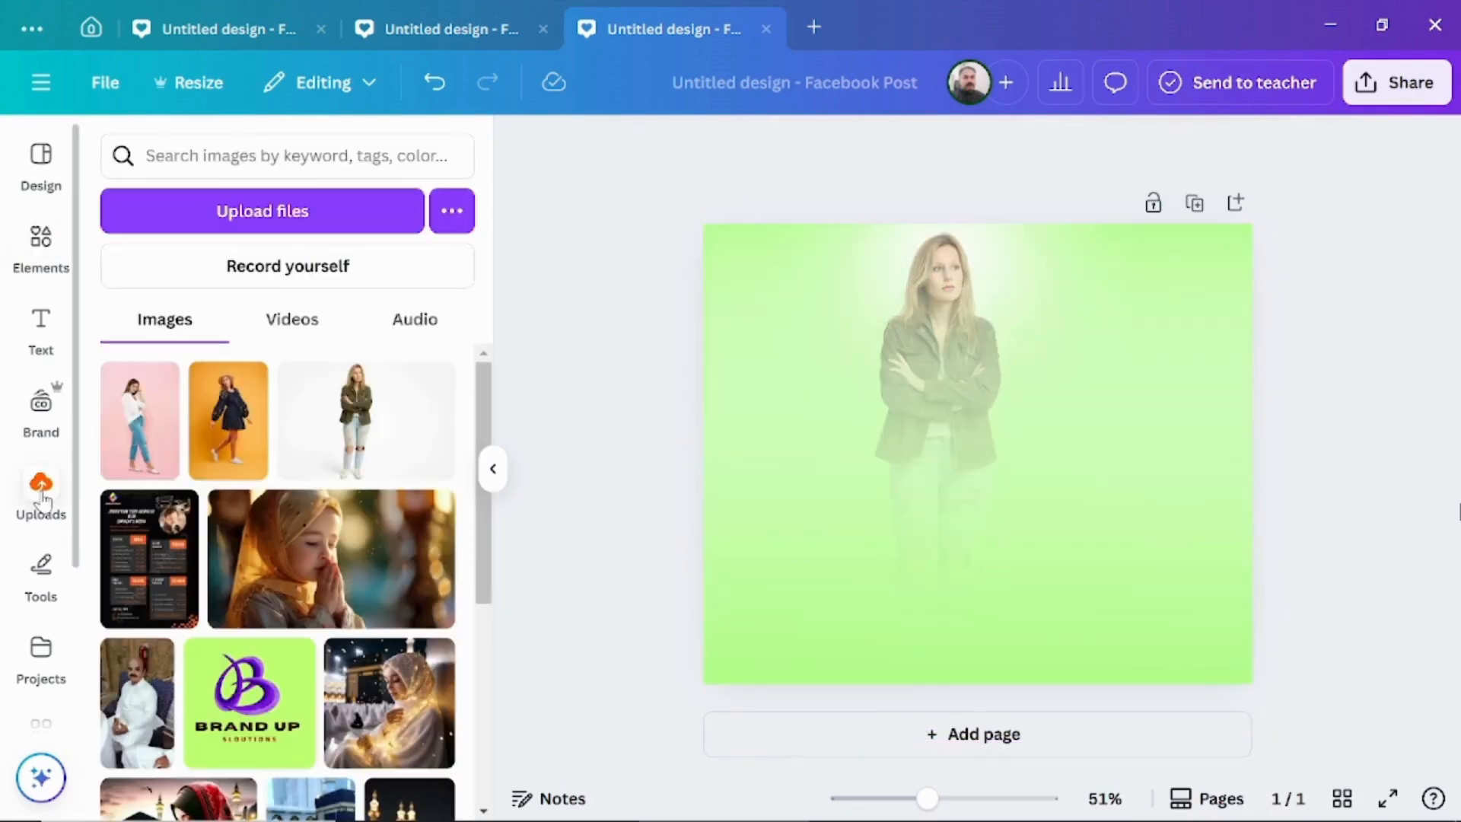
pyautogui.click(366, 437)
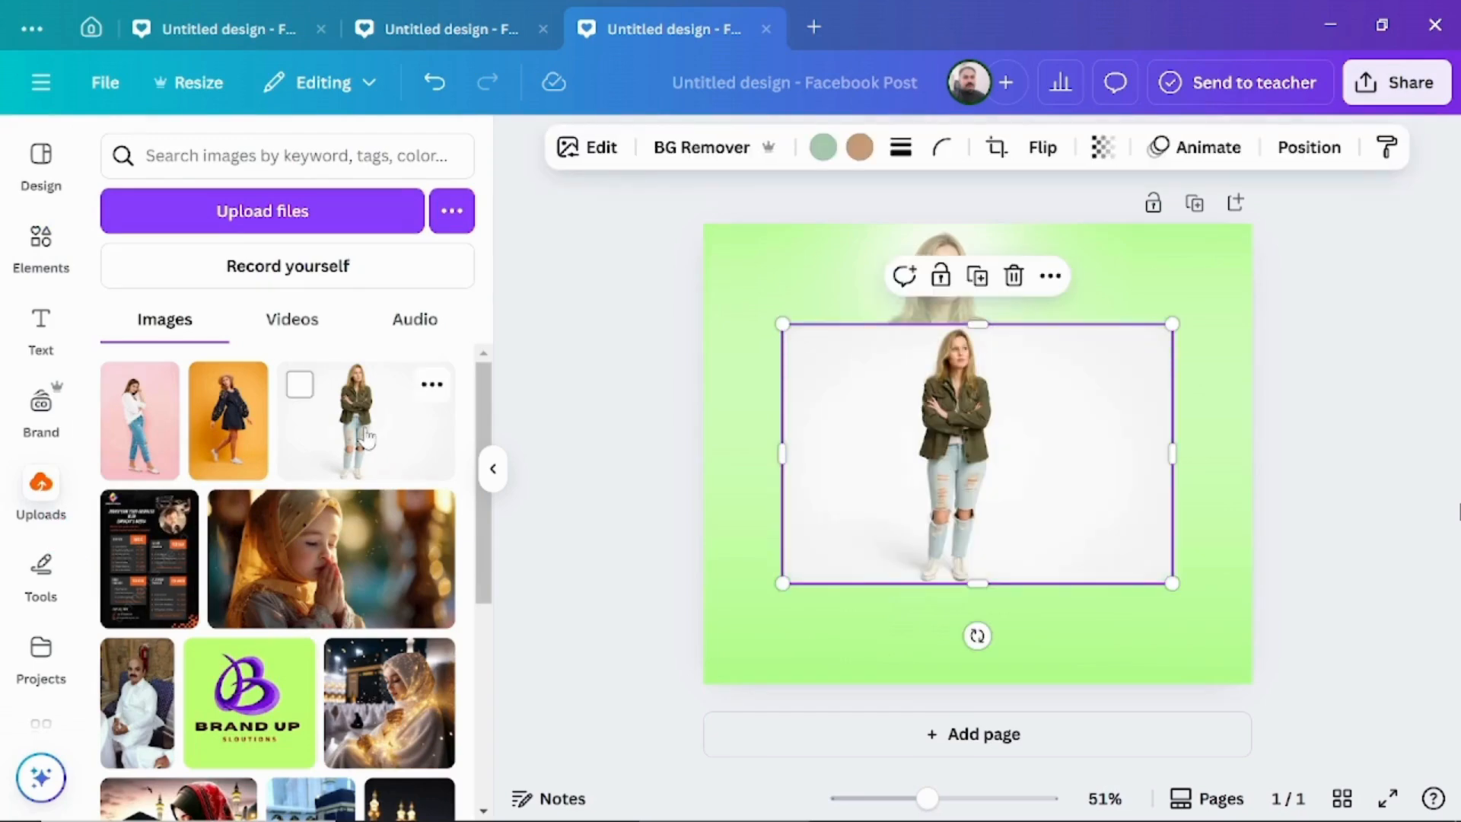
pyautogui.click(706, 156)
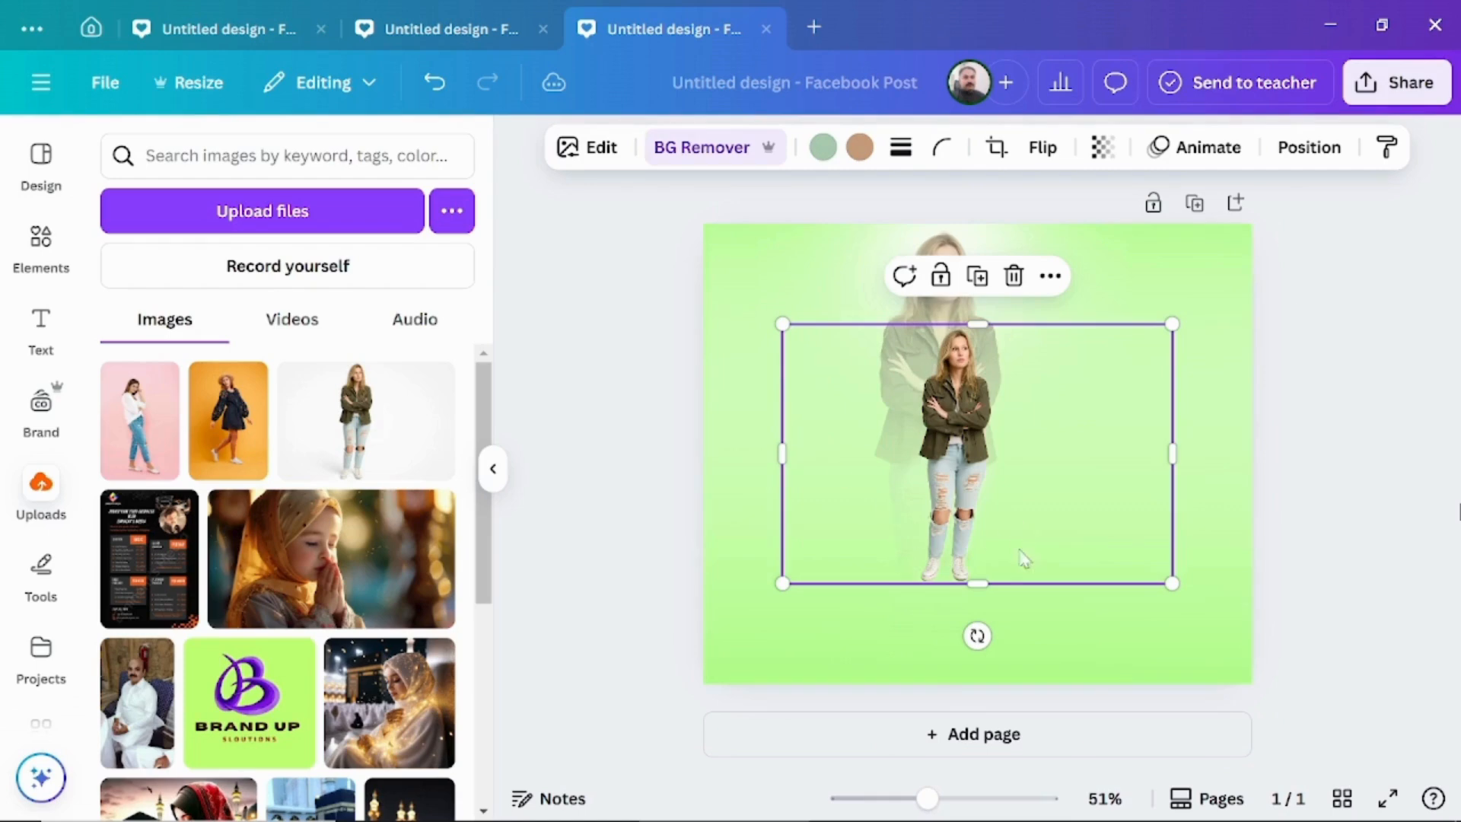
pyautogui.moveTo(981, 582); pyautogui.dragTo(982, 666)
pyautogui.click(1347, 401)
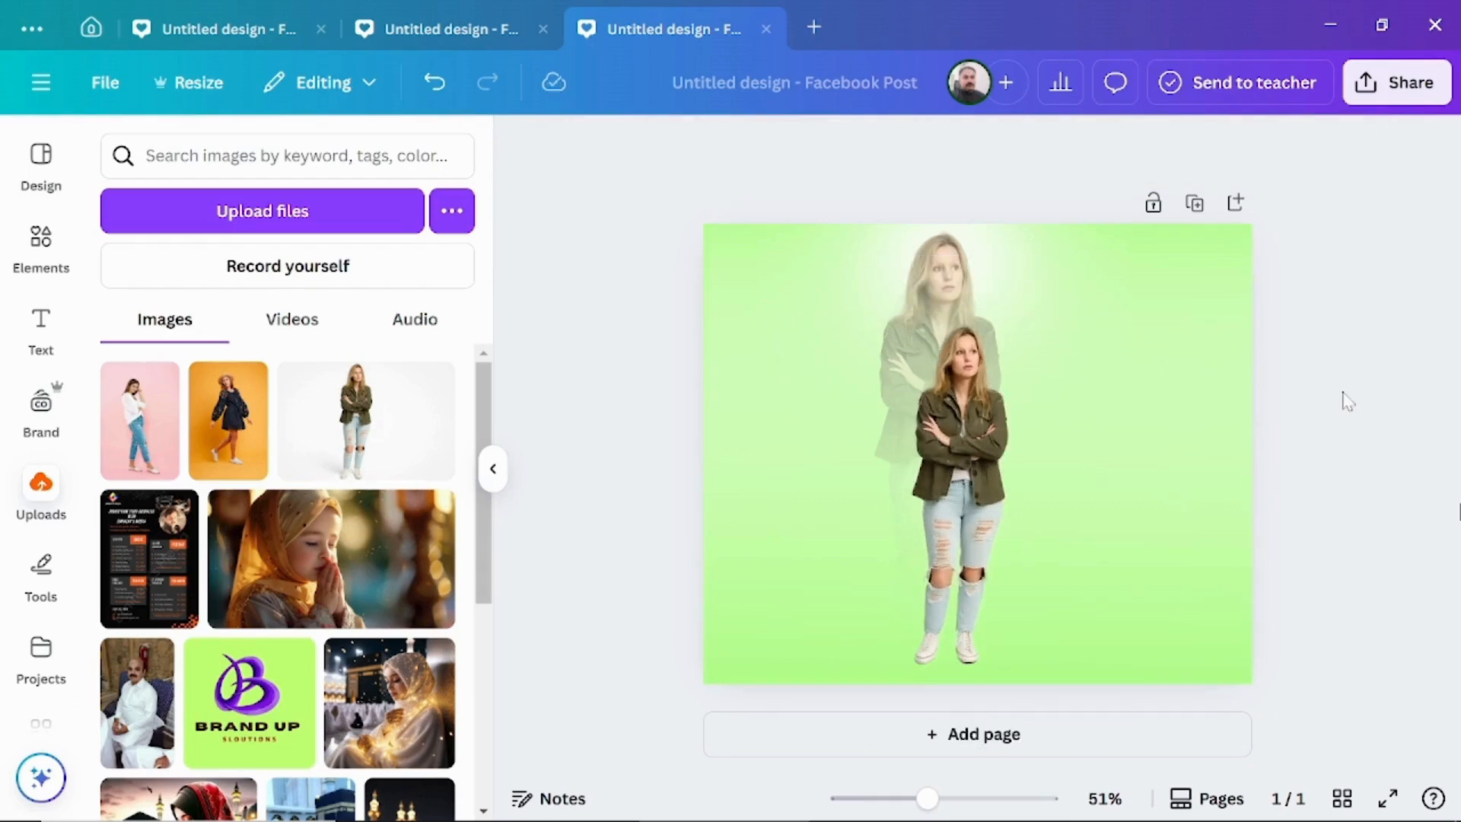
# Download the green design as a PNG.
pyautogui.click(1387, 96)
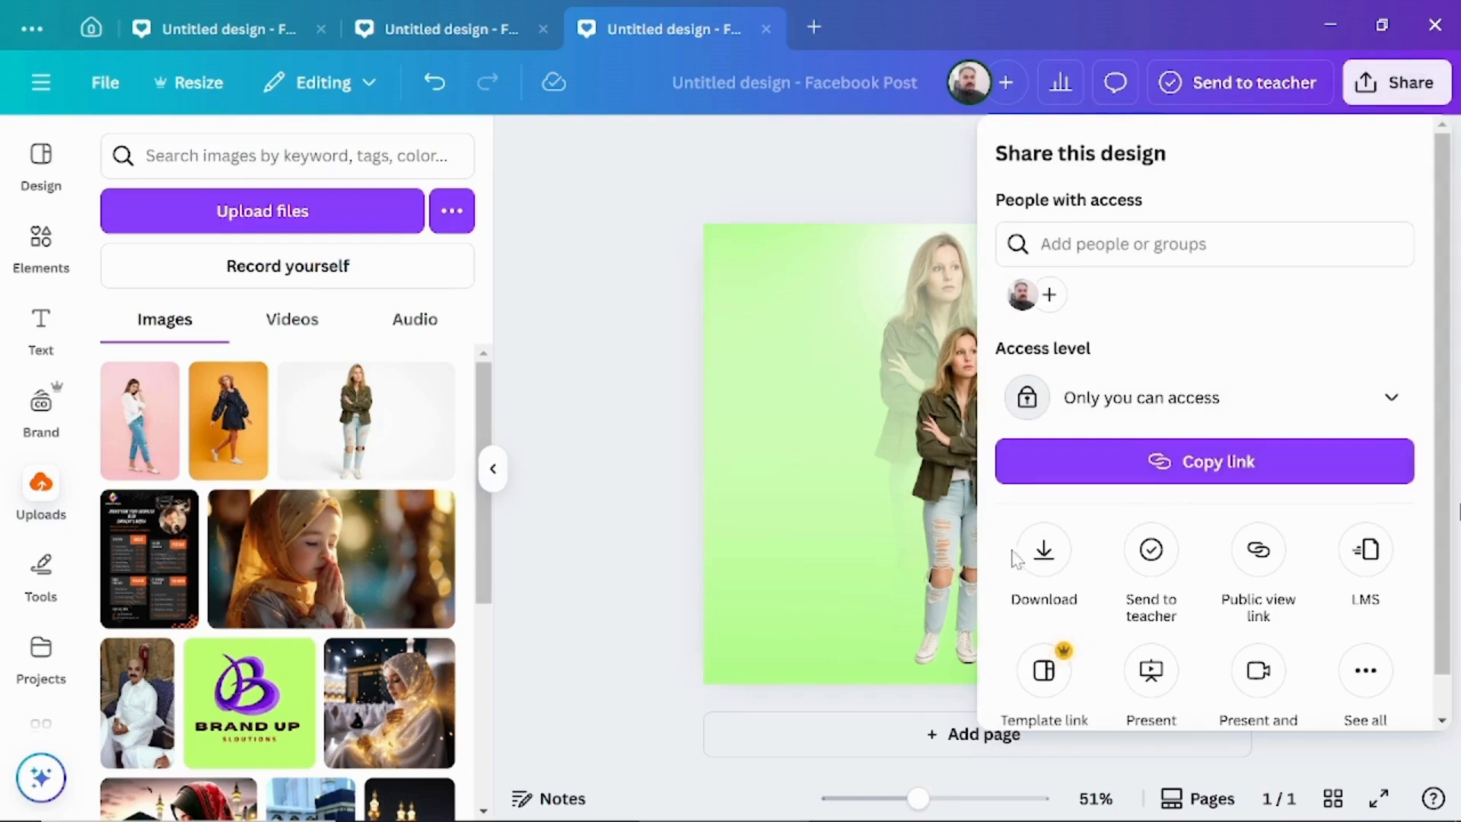
pyautogui.click(1043, 551)
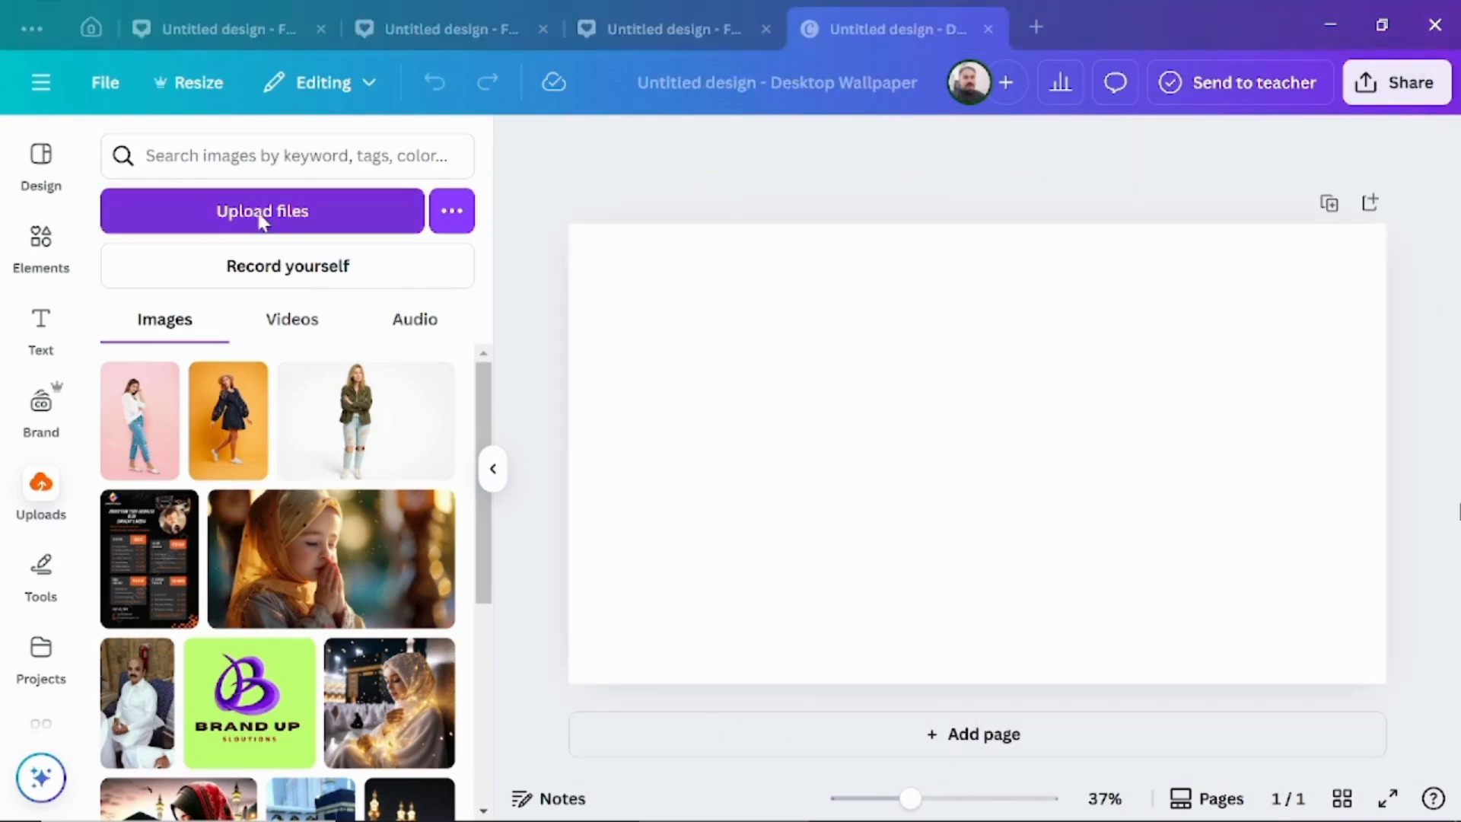
# Upload Untitled design.png, Untitled design01.png and Untitled design02.png from the Desktop for the new Desktop Wallpaper design.
pyautogui.click(261, 218)
pyautogui.click(1088, 135)
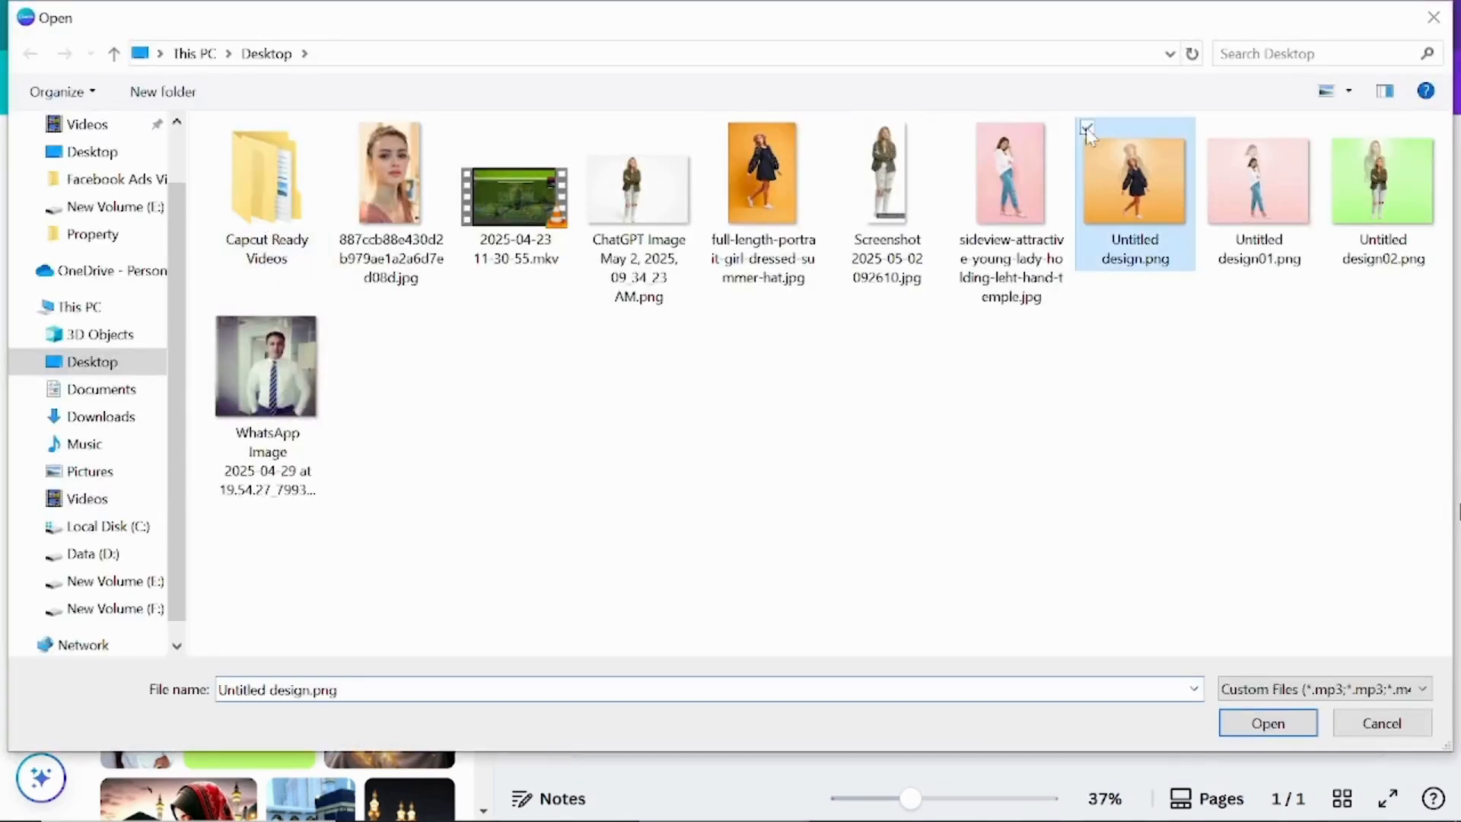
pyautogui.click(1211, 126)
pyautogui.click(1336, 126)
pyautogui.click(1268, 724)
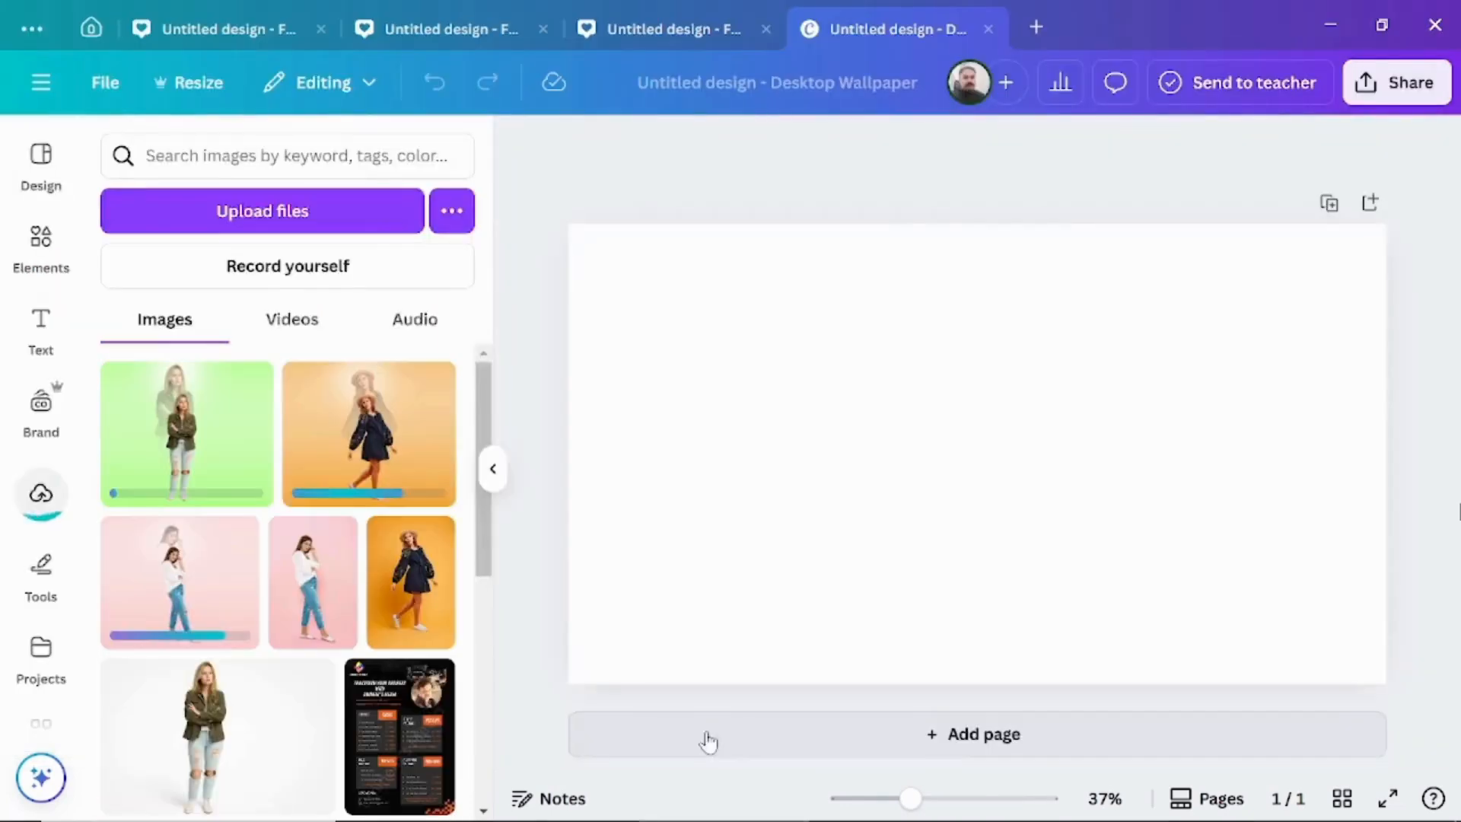
# Fill the wallpaper with the orange, green and pink designs as side-by-side full-height panels, and flip the pink one horizontally.
pyautogui.click(409, 442)
pyautogui.moveTo(738, 508); pyautogui.dragTo(739, 631)
pyautogui.moveTo(749, 667); pyautogui.dragTo(749, 683)
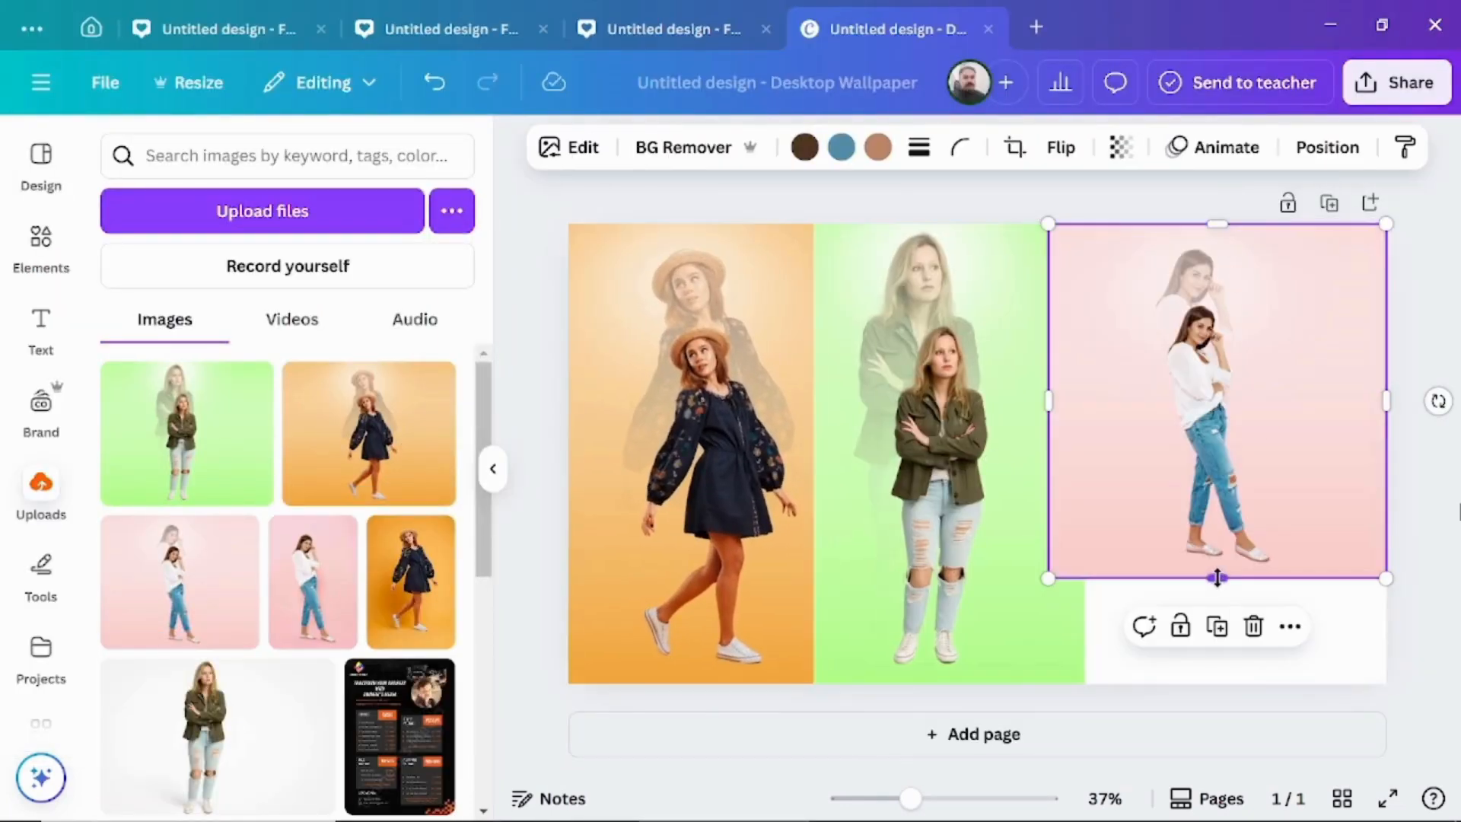
pyautogui.moveTo(1217, 578); pyautogui.dragTo(1223, 683)
pyautogui.click(1061, 147)
pyautogui.click(1071, 207)
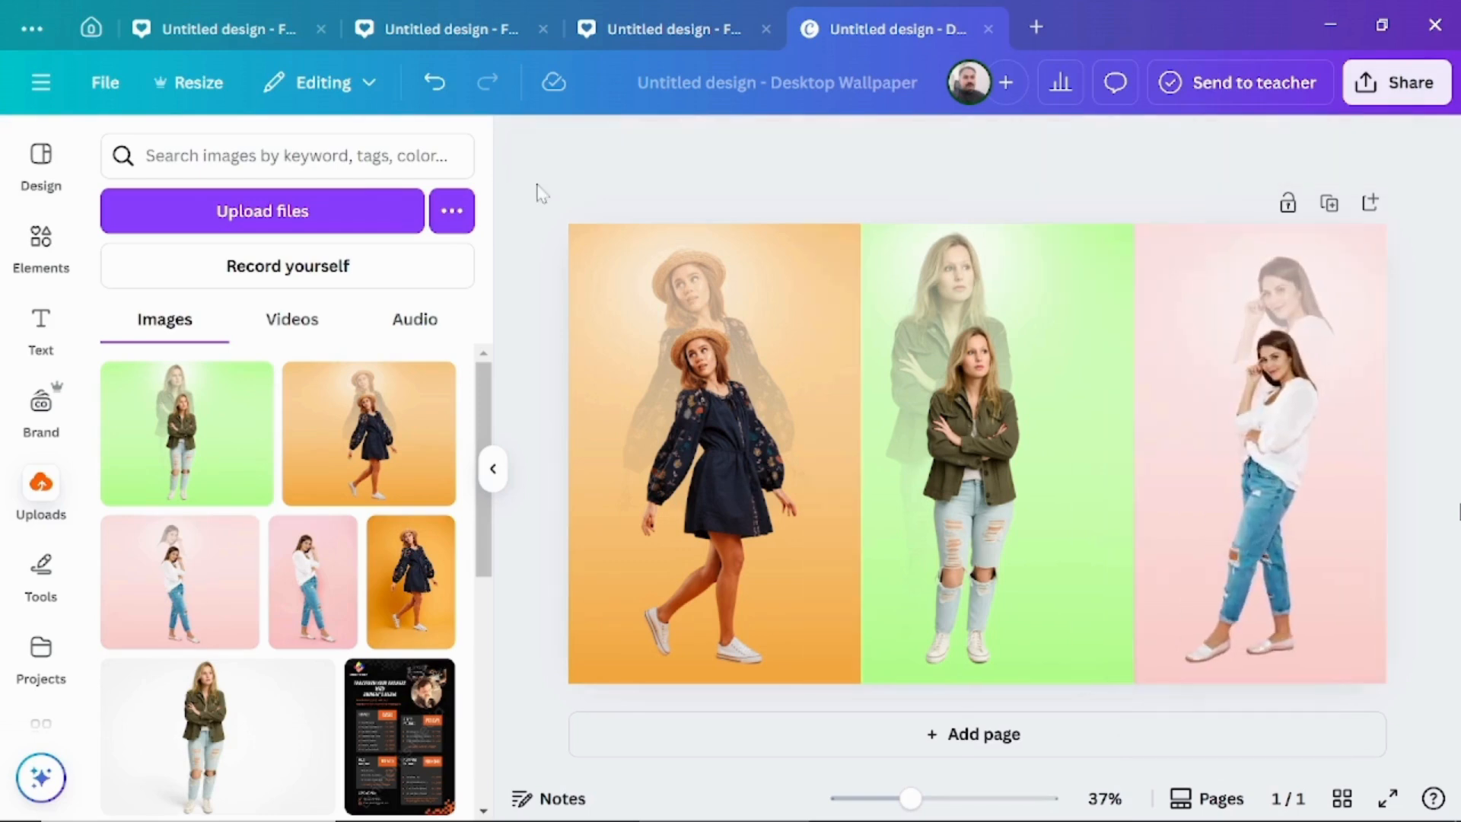
# Download the three-panel Desktop Wallpaper design as a PNG.
pyautogui.click(1409, 90)
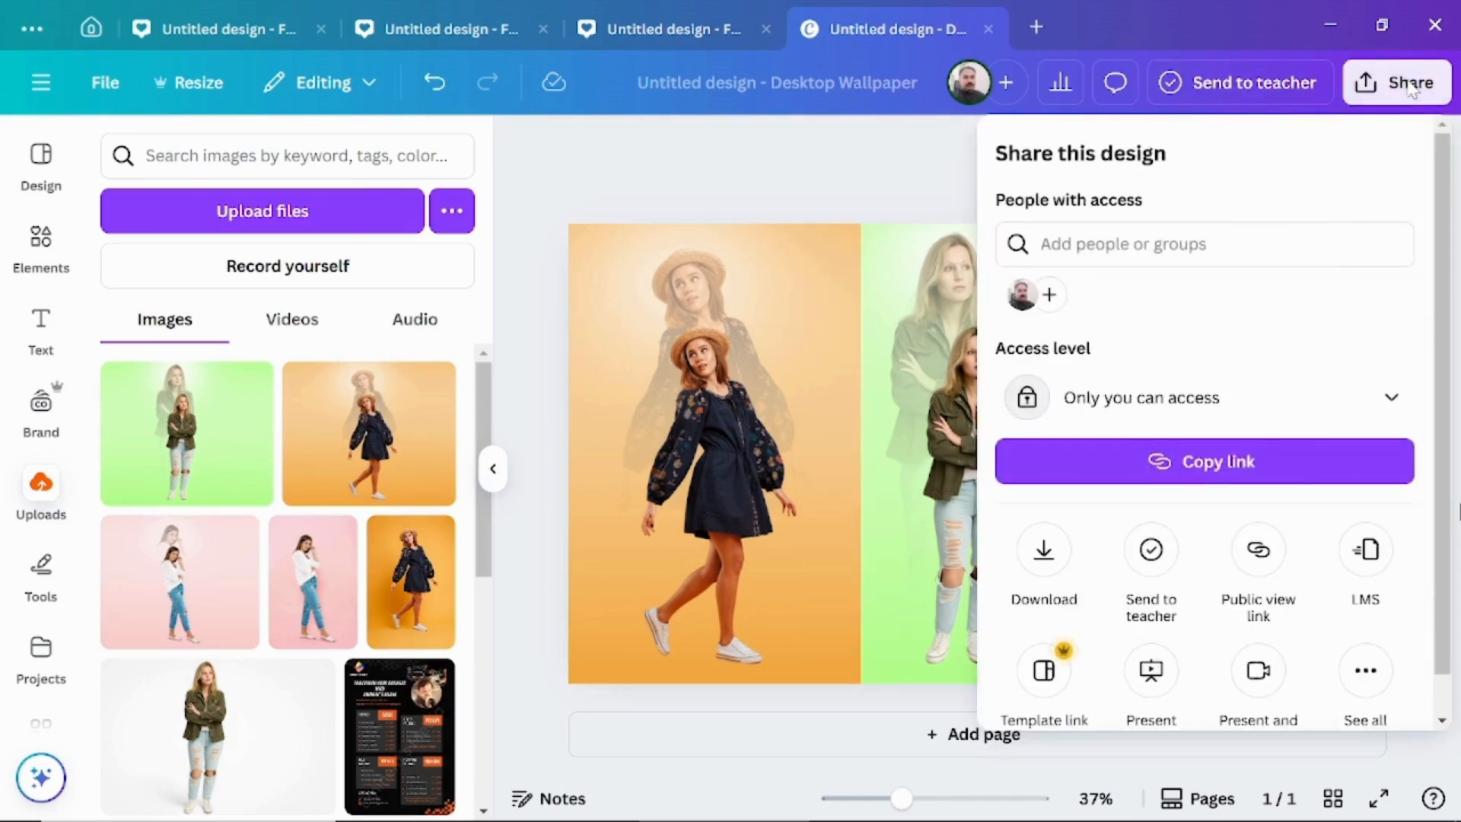
pyautogui.click(1043, 553)
pyautogui.click(1118, 596)
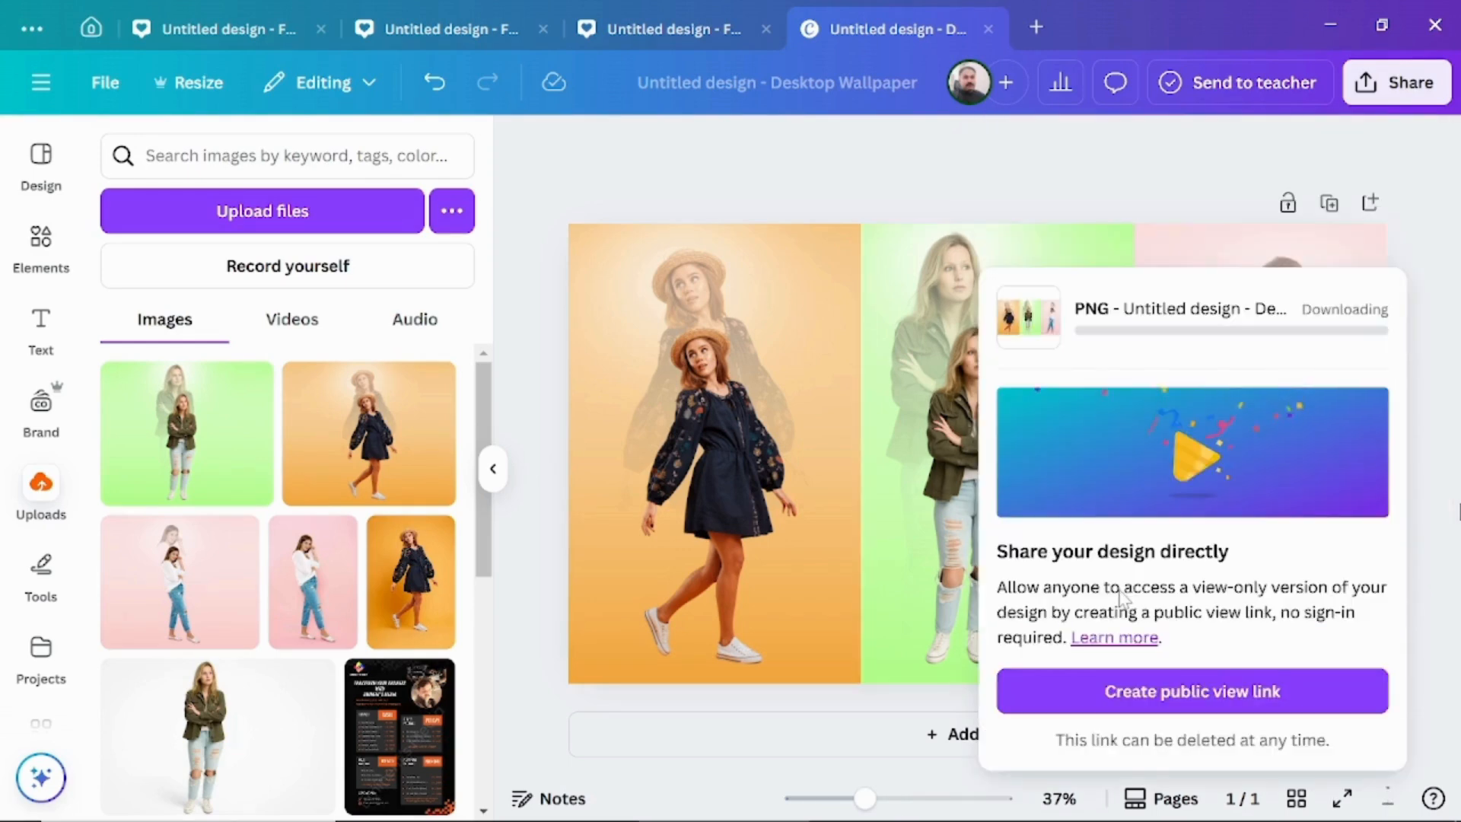